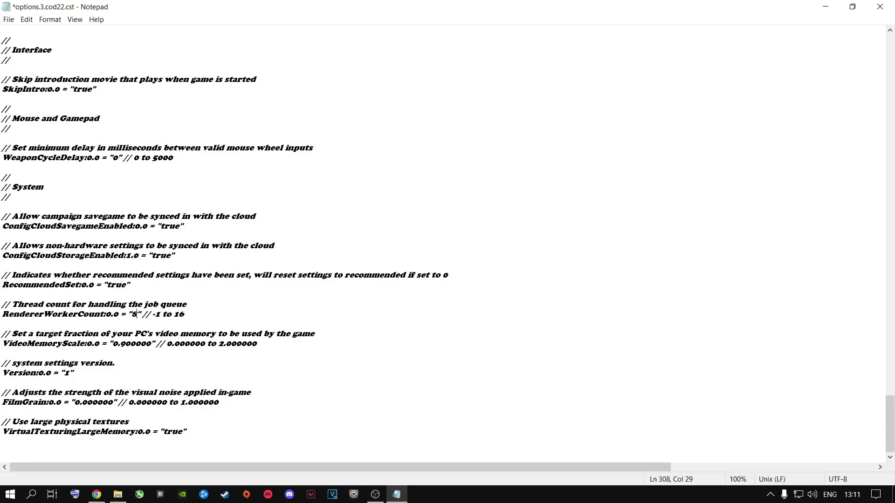
Set RendererWorkerCount to "8" in options.3.cod22.cst and save the file
key("BackSpace")
type("4")
key("BackSpace")
type("8")
left_click(9, 20)
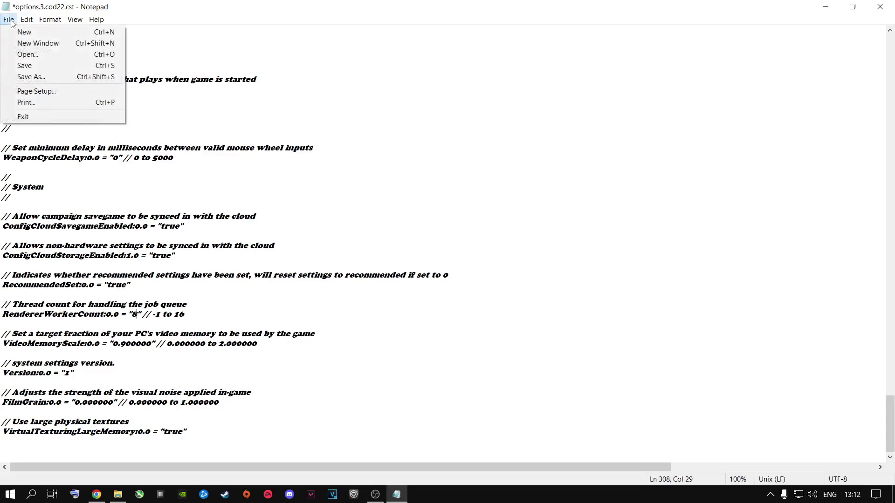
left_click(28, 69)
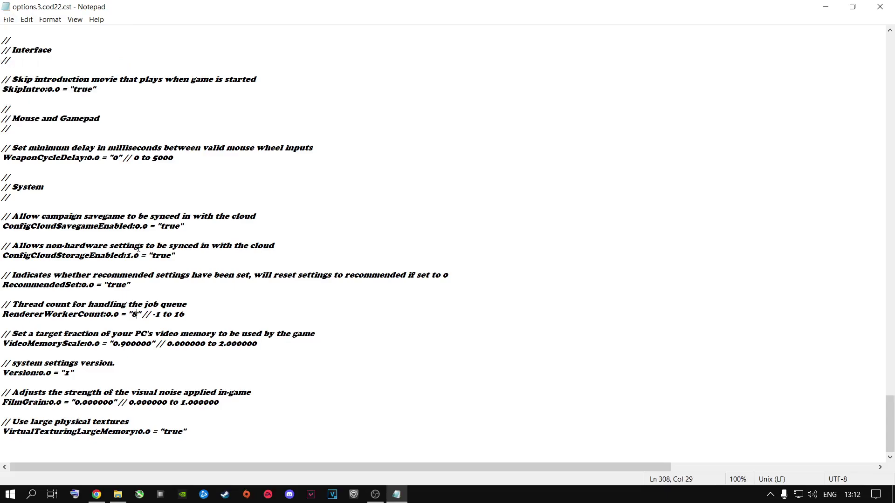
Change the RendererWorkerCount value to "4" and save the options file
key("BackSpace")
type("4")
left_click(8, 19)
left_click(28, 68)
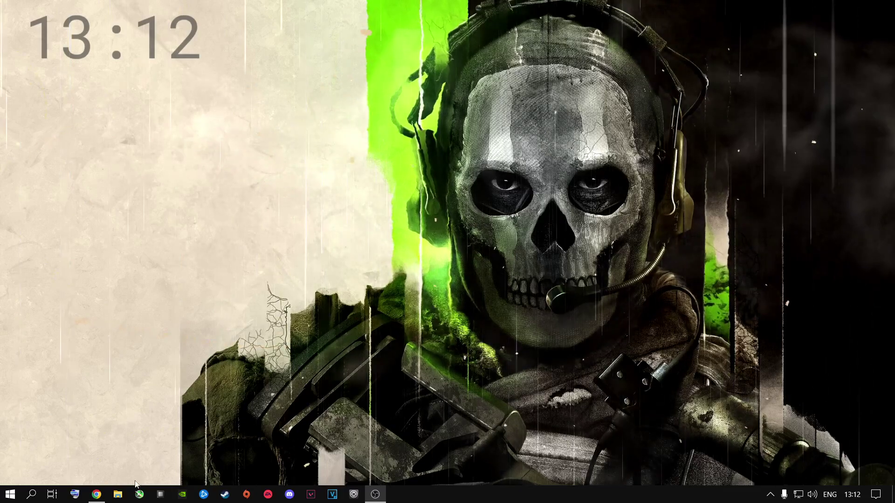
Switch to Windows Settings and open the Background apps page of the Privacy settings
left_click(10, 494)
left_click(19, 444)
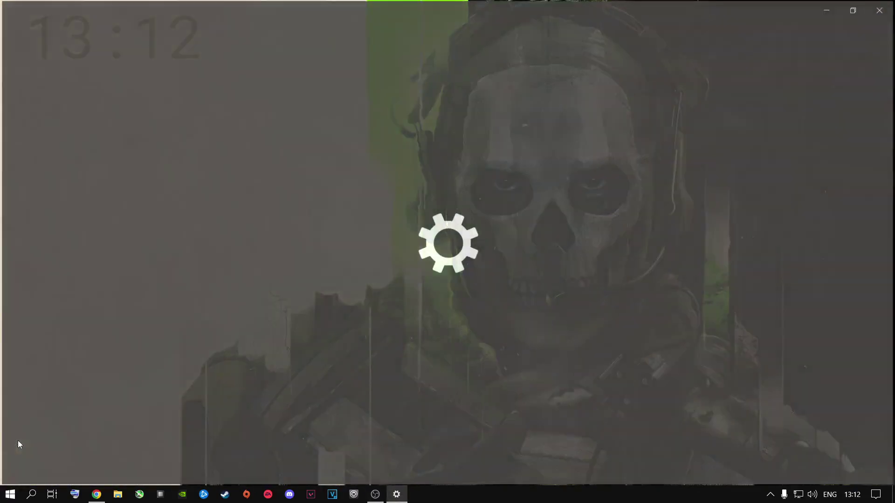
left_click(247, 259)
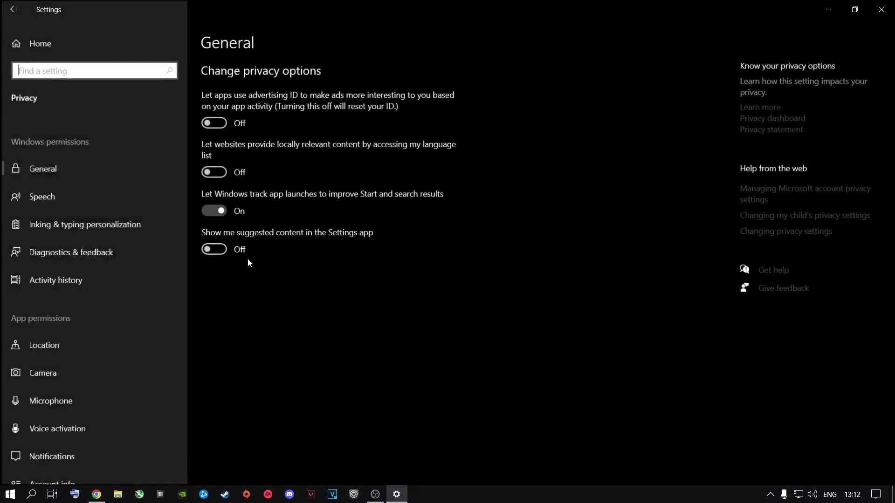
scroll(142, 273, "down", 10)
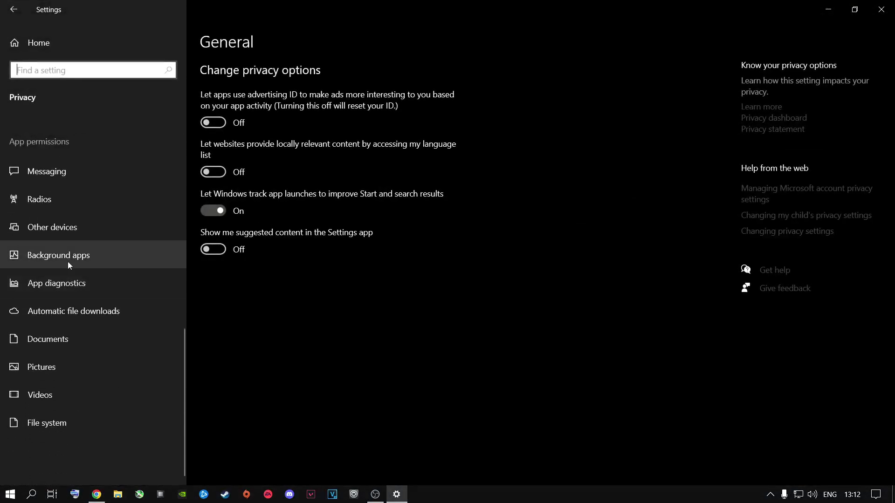
left_click(67, 260)
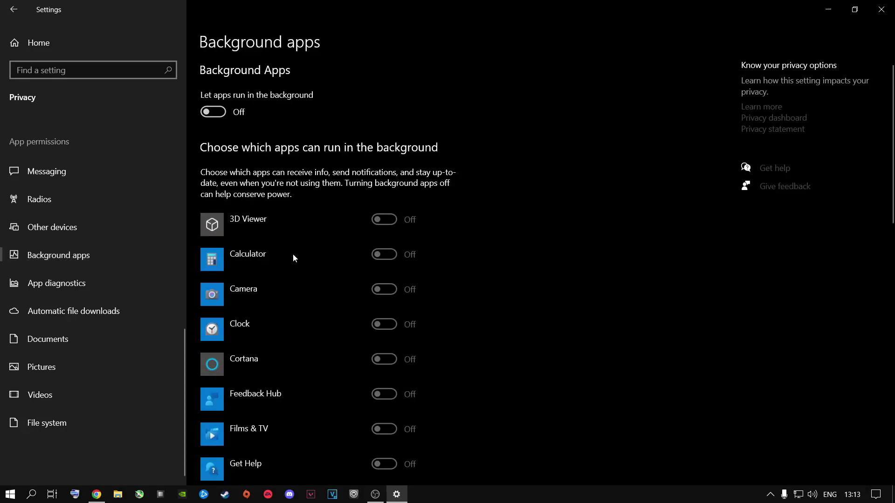
Turn the permission for apps to run in the background on and back off
scroll(293, 259, "down", 10)
scroll(294, 265, "up", 9)
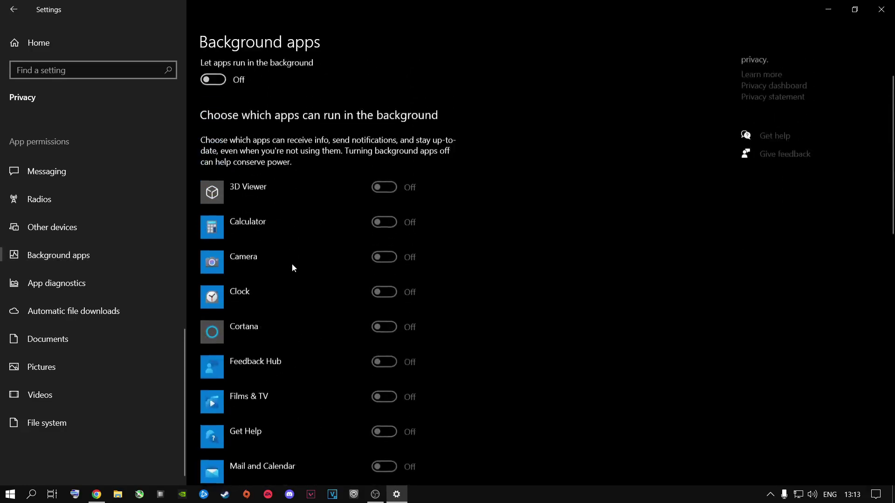
scroll(292, 264, "up", 2)
left_click(215, 113)
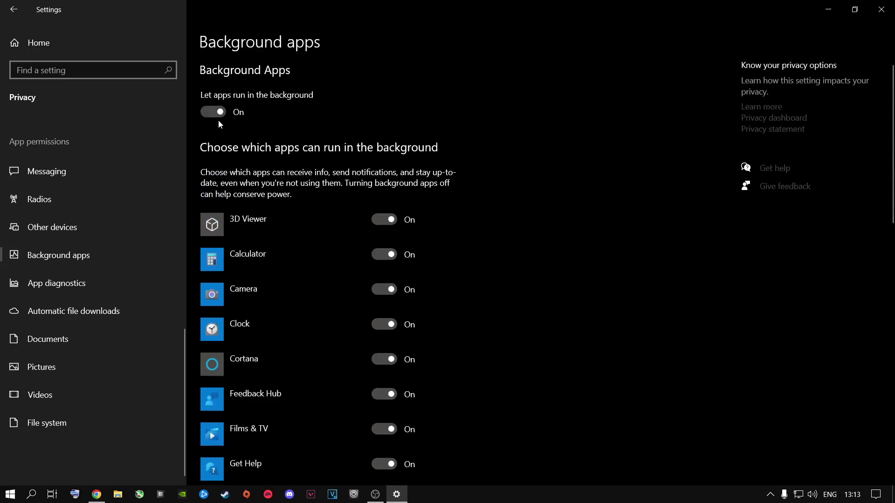
left_click(218, 120)
Examine the background permission of every app in the list, from 3D Viewer to Xbox Game Bar
scroll(399, 293, "down", 10)
scroll(373, 313, "up", 10)
scroll(414, 330, "down", 5)
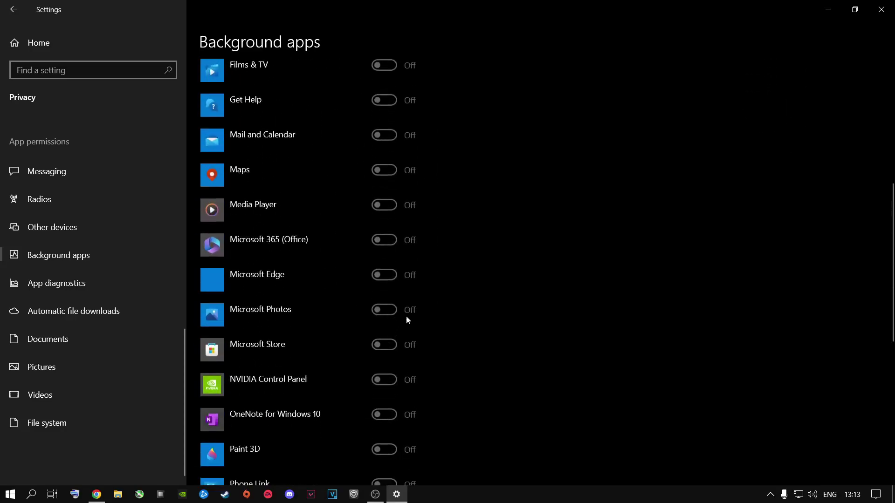
scroll(373, 296, "down", 5)
scroll(368, 301, "up", 10)
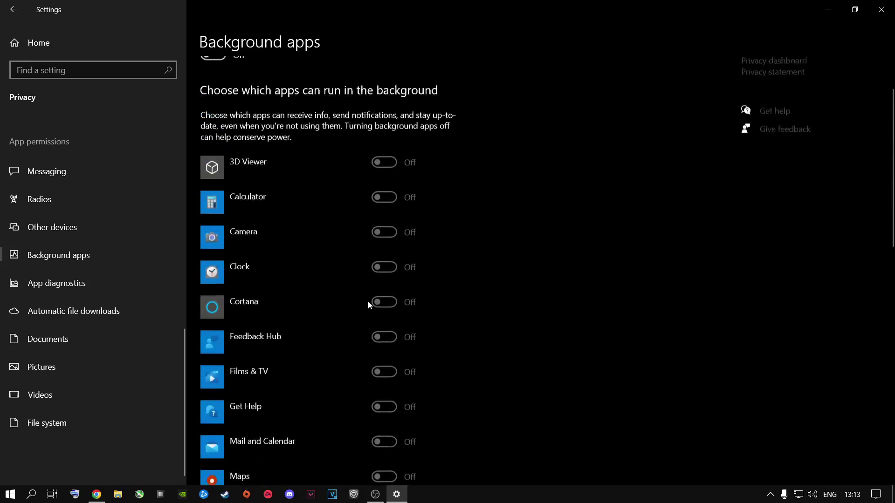
scroll(378, 179, "down", 10)
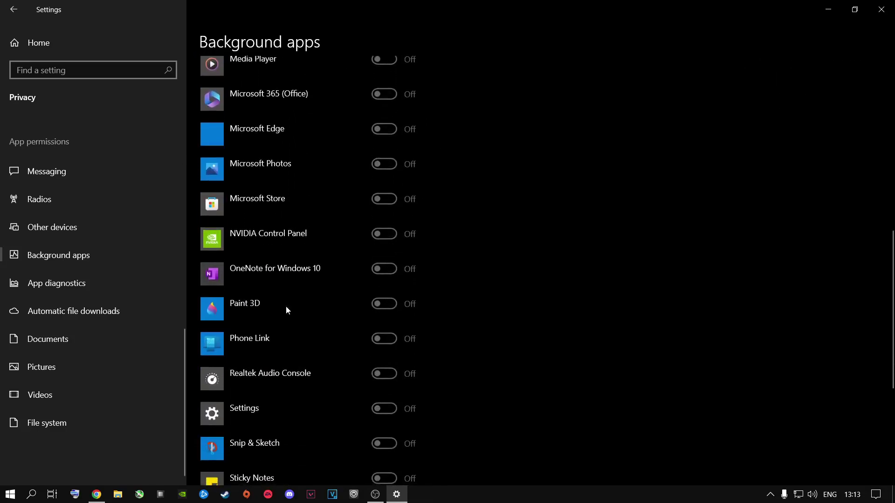
scroll(260, 337, "down", 5)
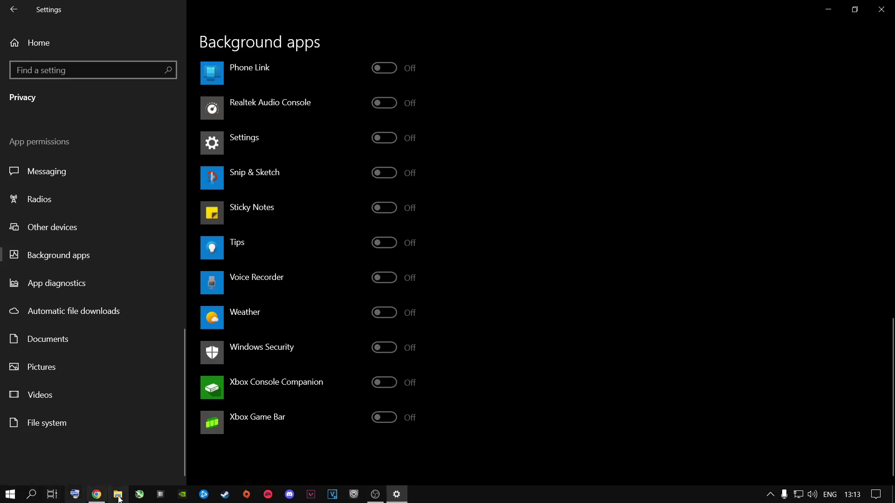
scroll(321, 352, "up", 10)
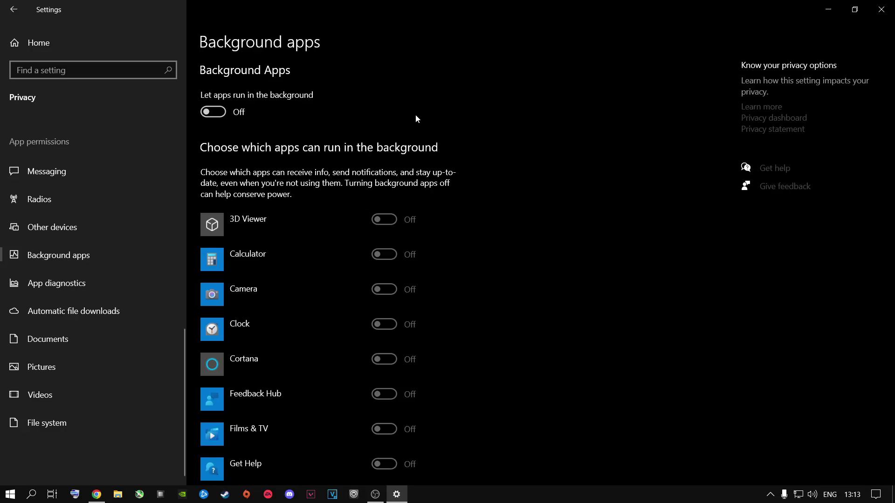
scroll(349, 278, "down", 15)
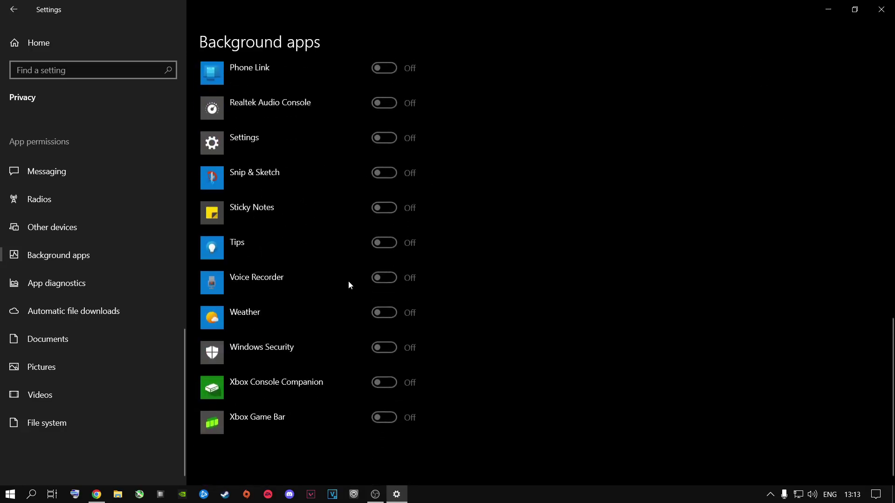
scroll(349, 282, "up", 15)
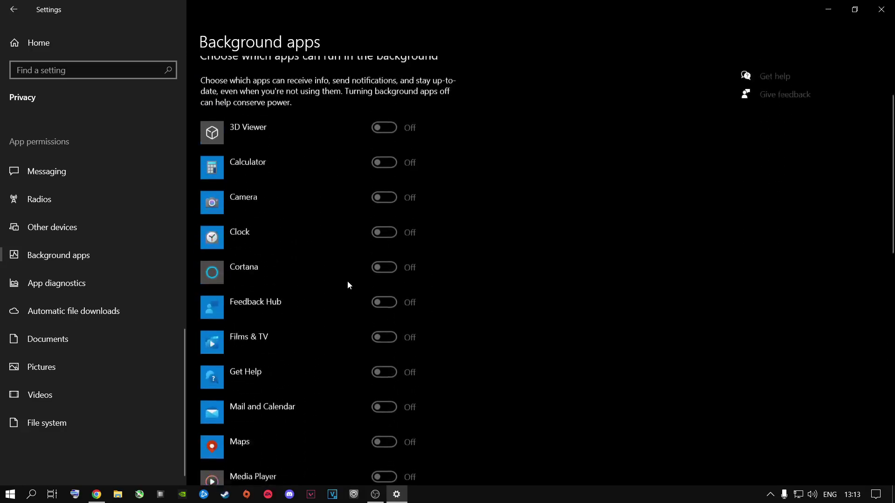
scroll(324, 281, "down", 6)
scroll(347, 315, "down", 8)
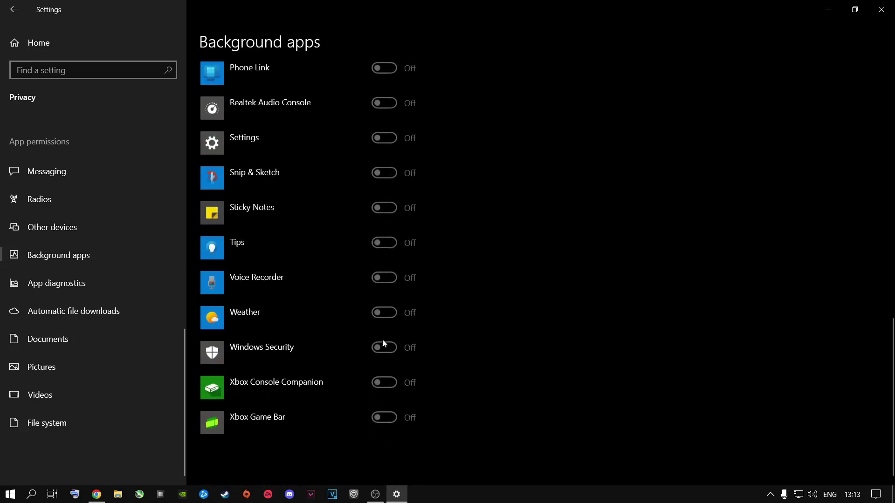
scroll(382, 343, "up", 15)
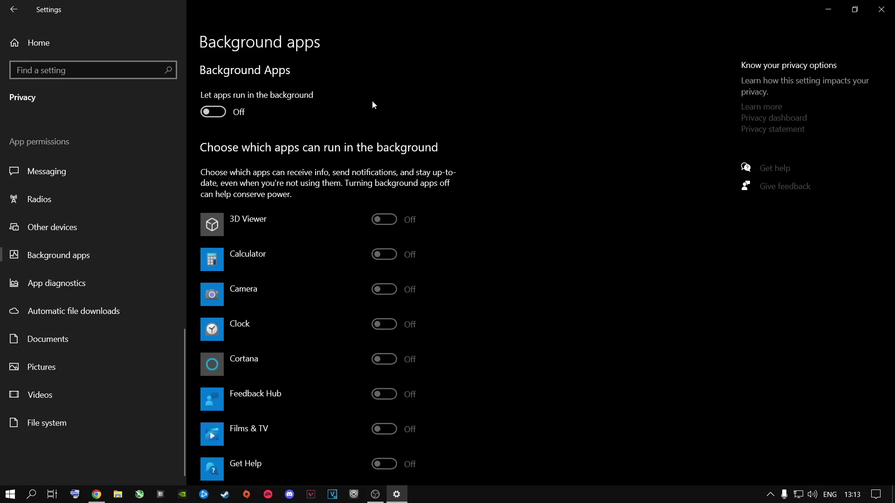
Go to the Gaming settings and open the Game Mode page to check its state
left_click(60, 46)
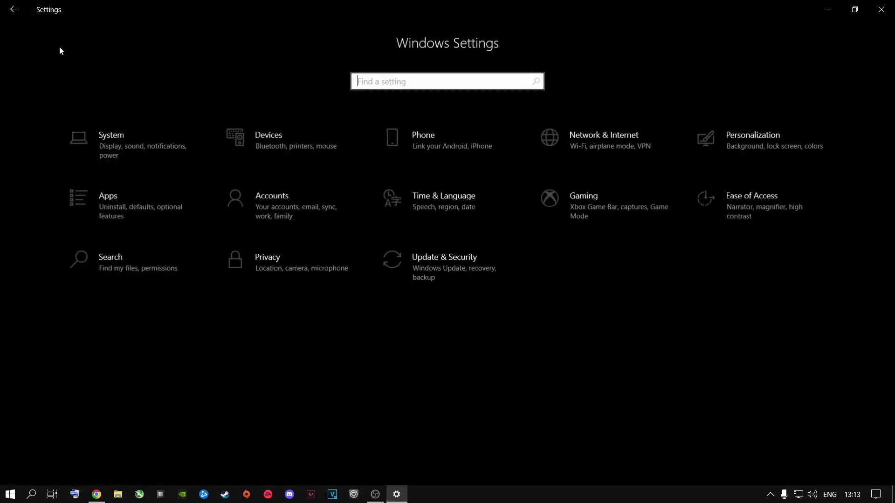
left_click(614, 206)
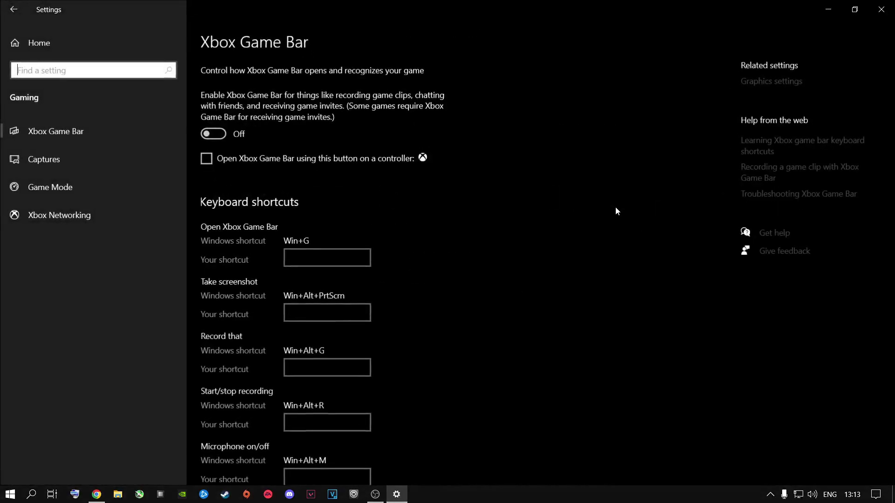
left_click(86, 188)
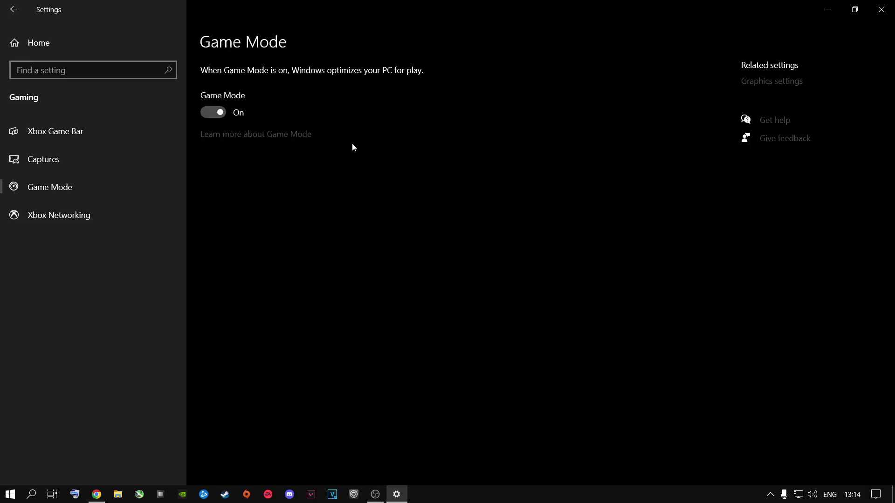
Open the related graphics settings and switch hardware-accelerated GPU scheduling on and back off
left_click(756, 82)
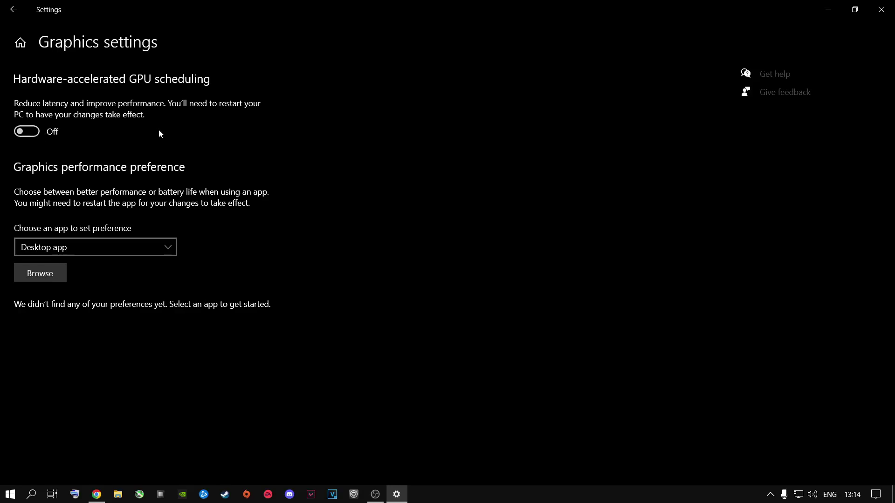
left_click(32, 133)
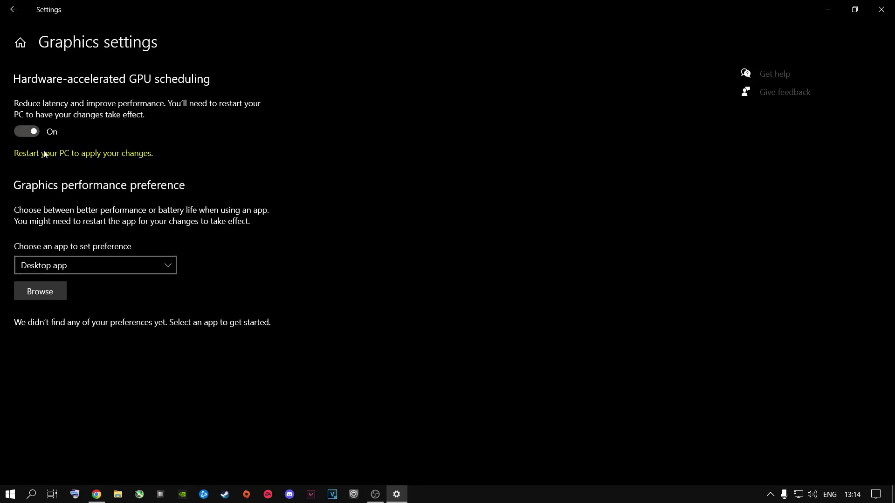
left_click(22, 130)
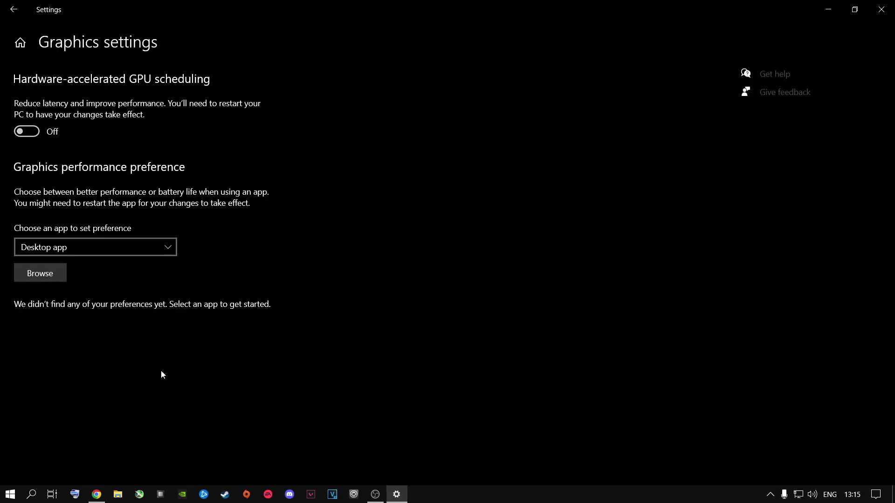
Add cod.exe from the game's _retail_ folder to the graphics performance preference list
left_click(54, 278)
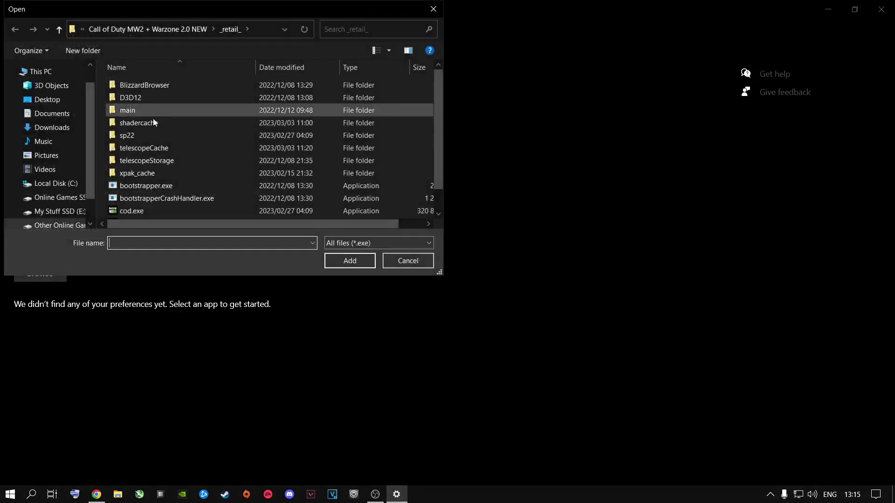
left_click(158, 211)
left_click(349, 262)
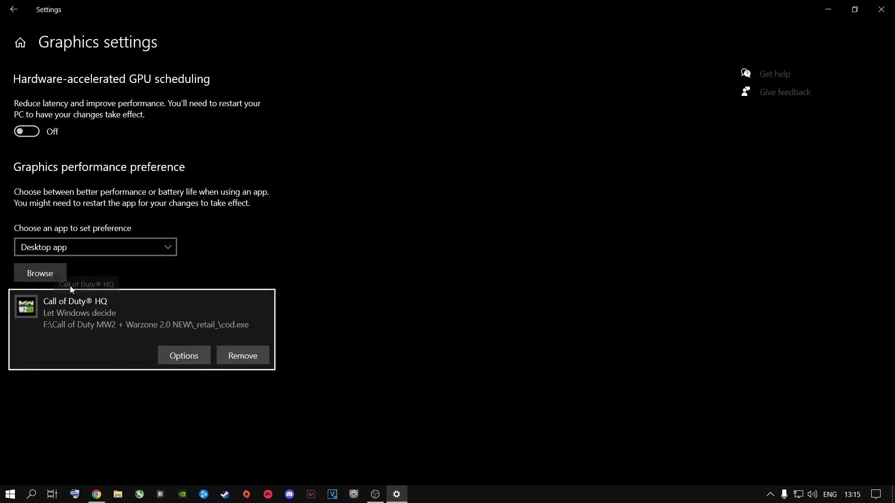
Reopen the graphics settings and set the graphics preference of Call of Duty HQ to High performance
left_click(14, 9)
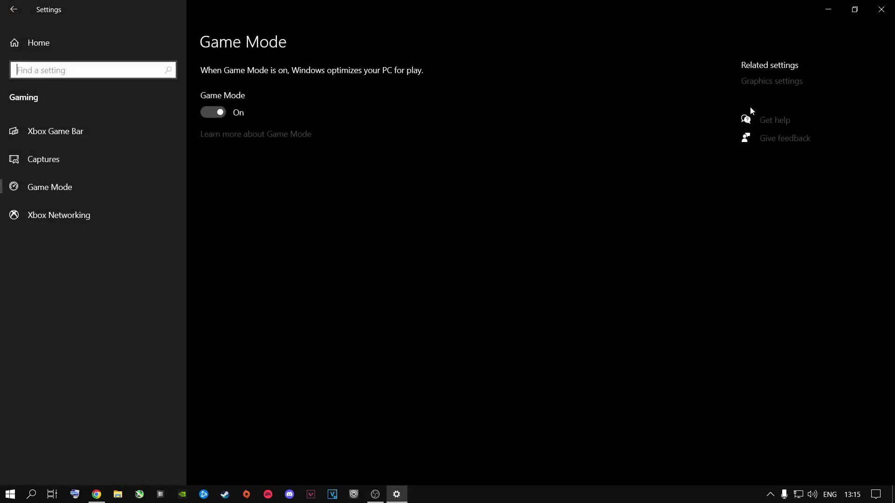
left_click(767, 84)
left_click(66, 309)
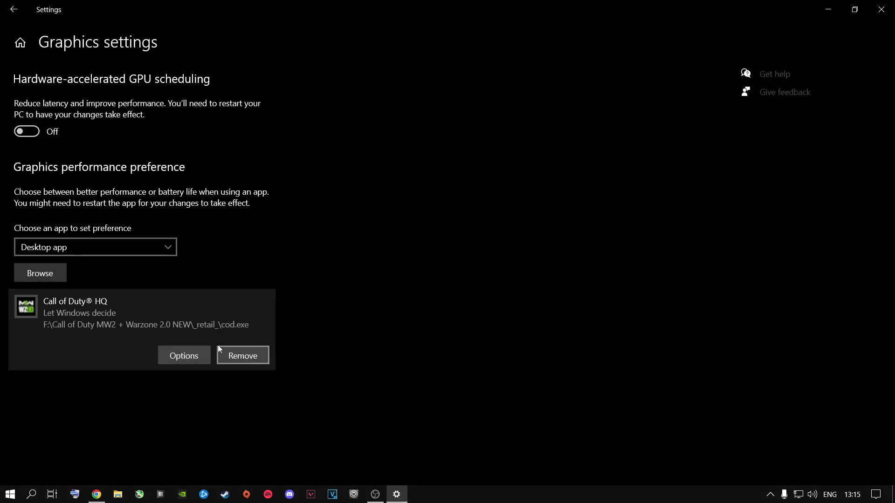
left_click(181, 359)
left_click(348, 271)
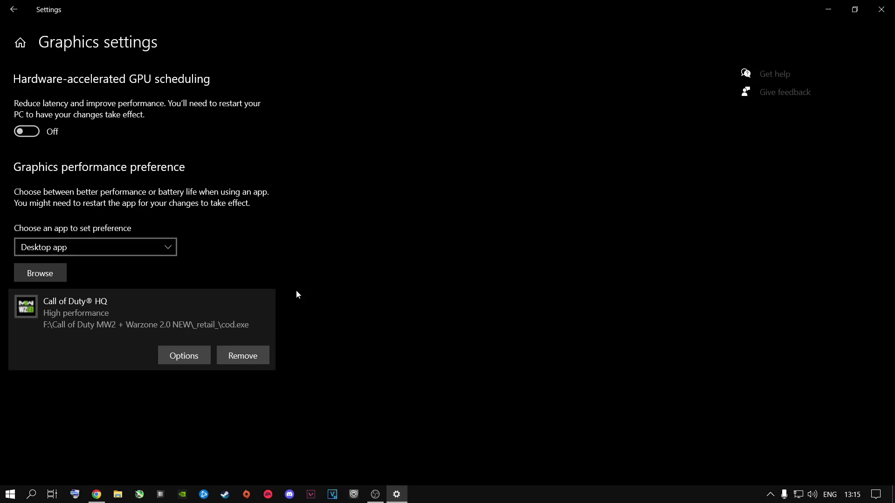
Remove Call of Duty HQ from the graphics preference list and return to the Settings home page
left_click(238, 357)
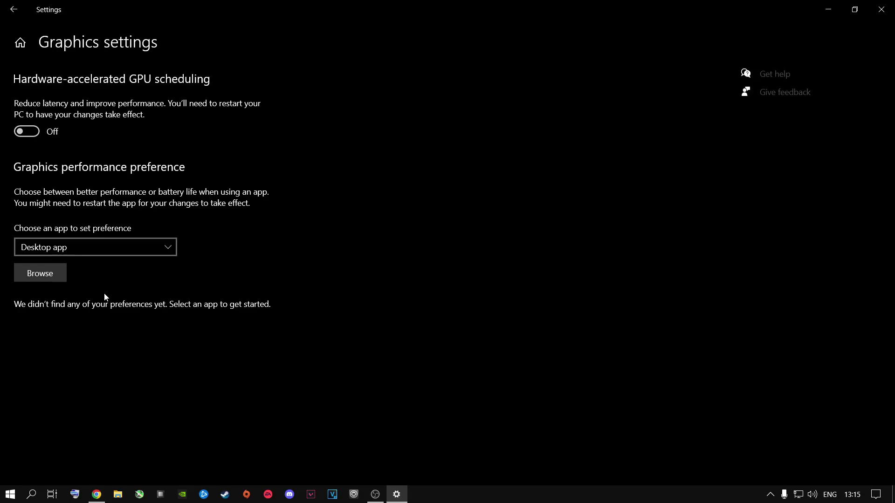
left_click(15, 10)
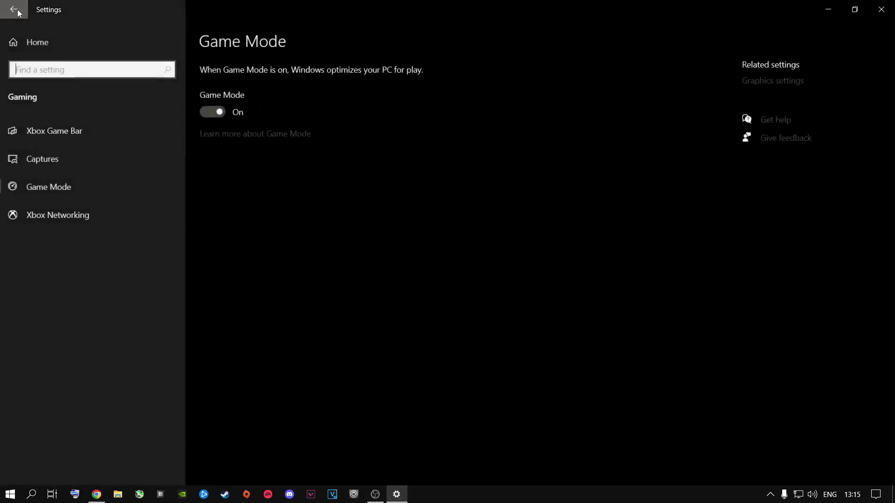
left_click(29, 38)
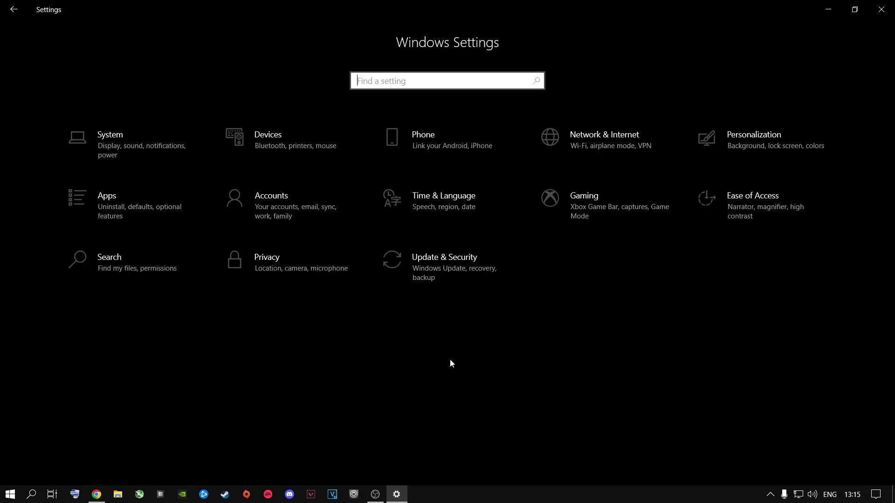
Open the Apps & features settings and look through the full list of installed apps for unneeded programs
left_click(118, 206)
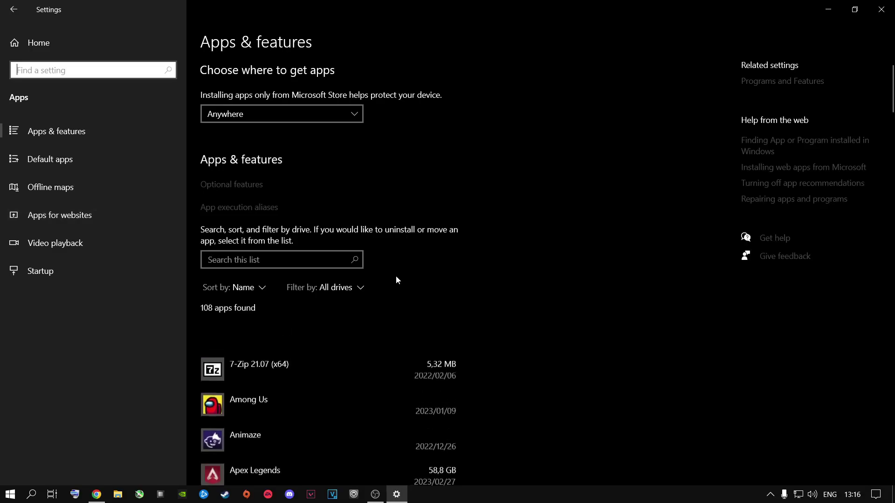
scroll(359, 333, "down", 2)
scroll(339, 341, "down", 7)
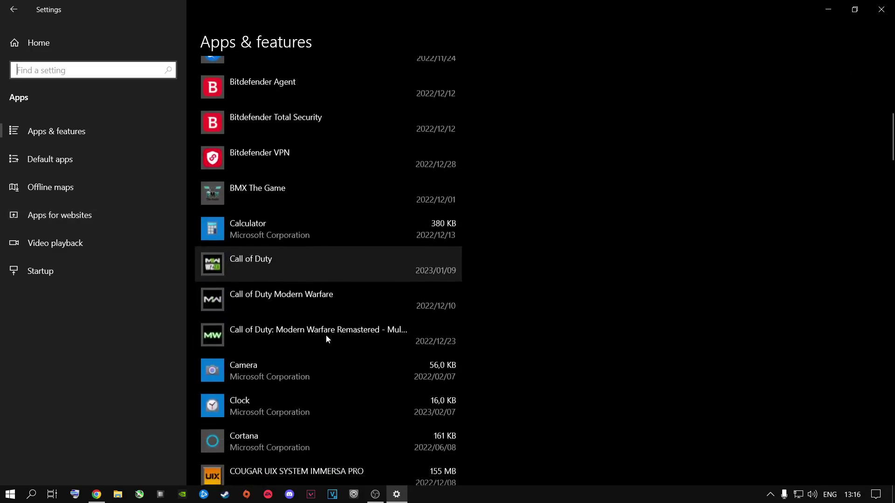
scroll(332, 335, "up", 2)
scroll(339, 333, "down", 20)
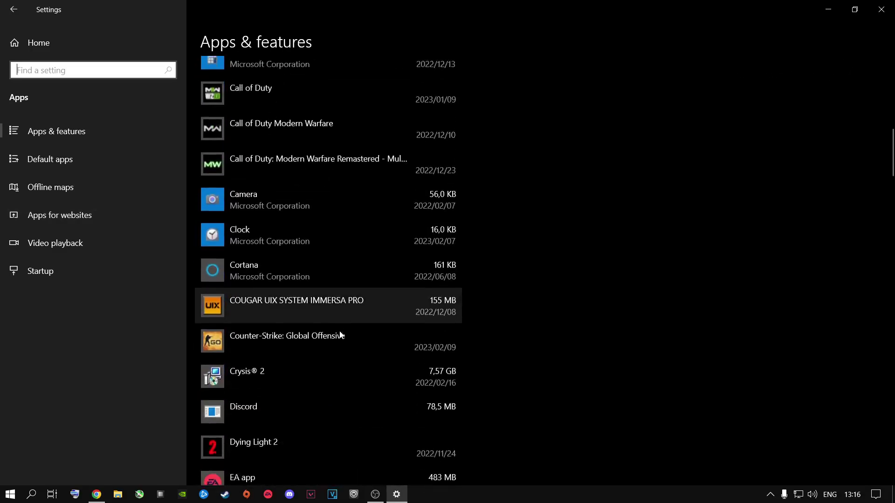
scroll(340, 332, "down", 16)
scroll(340, 332, "up", 16)
scroll(283, 293, "down", 9)
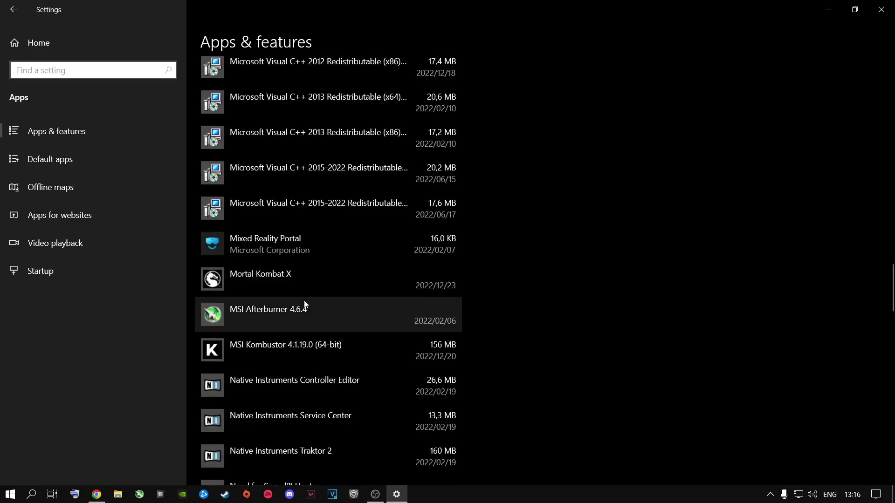
scroll(305, 304, "down", 9)
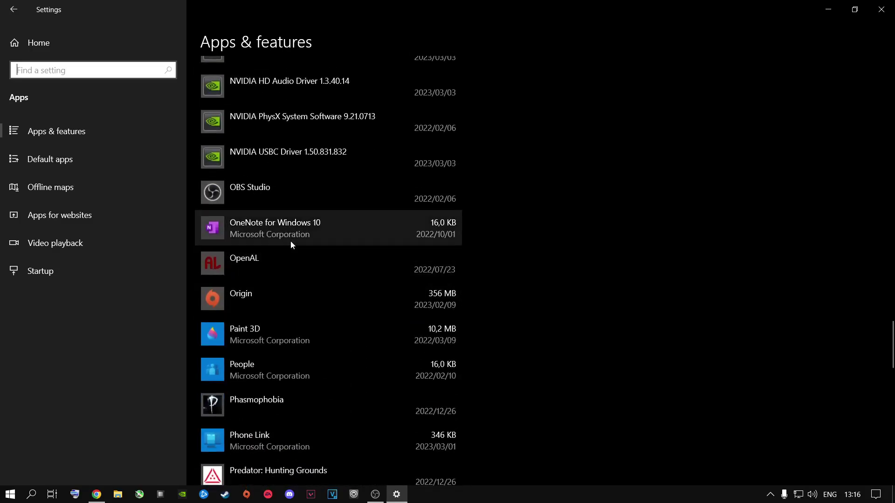
scroll(292, 254, "down", 5)
scroll(322, 310, "down", 4)
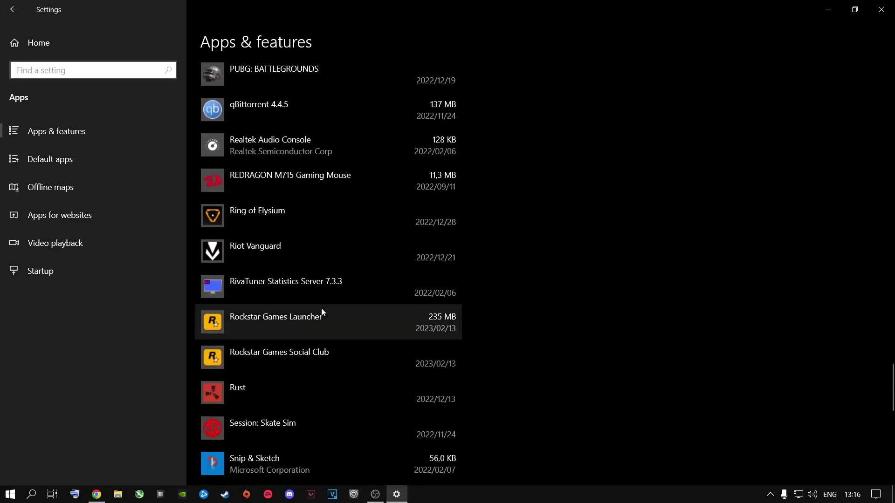
scroll(322, 311, "down", 10)
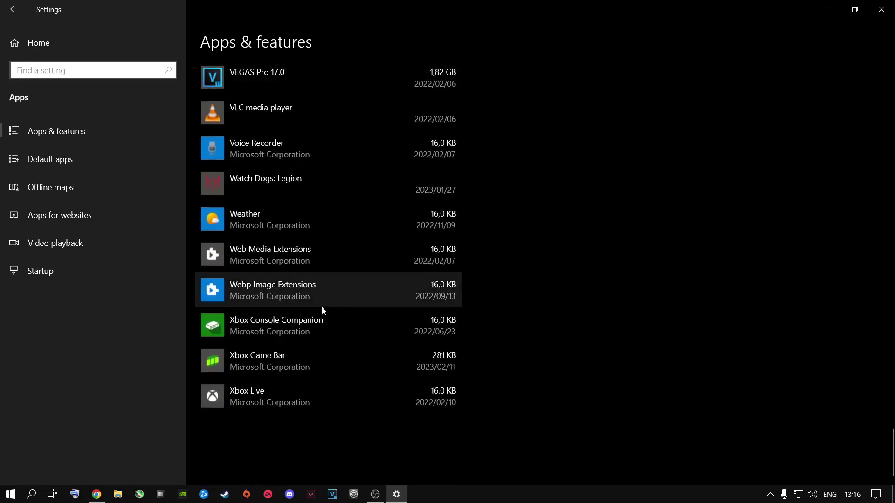
scroll(322, 306, "up", 20)
scroll(322, 310, "up", 20)
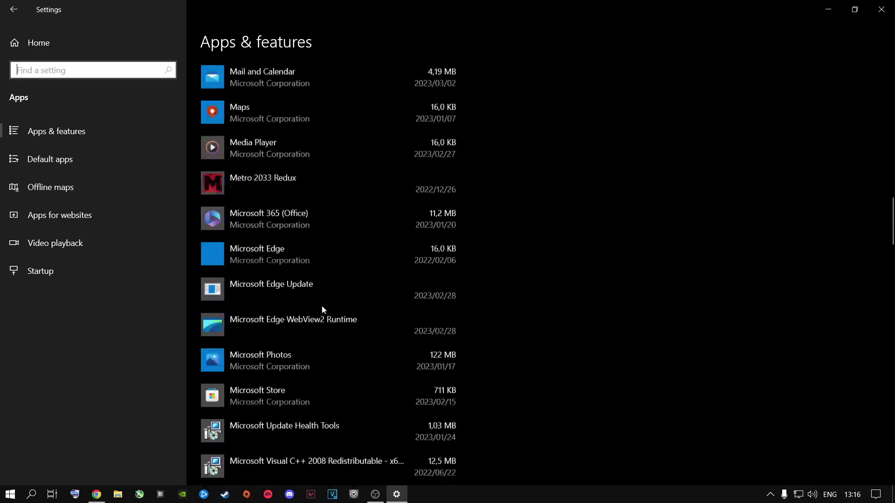
Open the Startup apps settings and review which apps are allowed to start at login
left_click(80, 269)
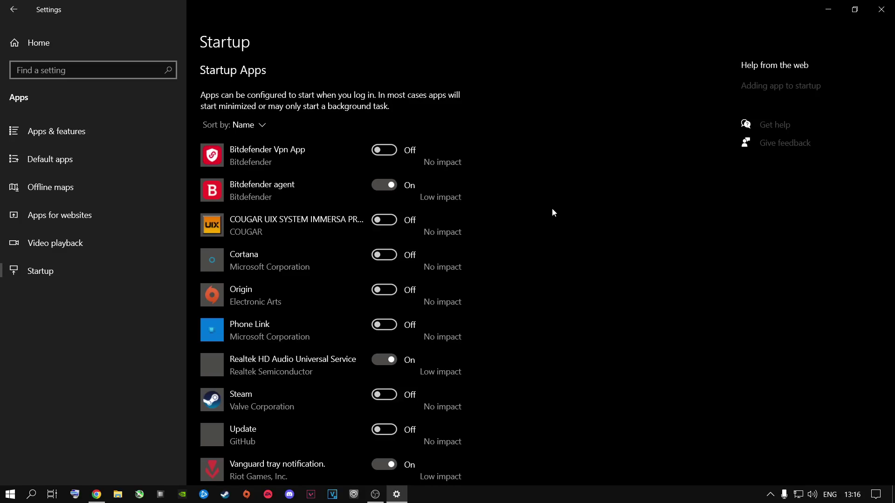
scroll(449, 257, "down", 2)
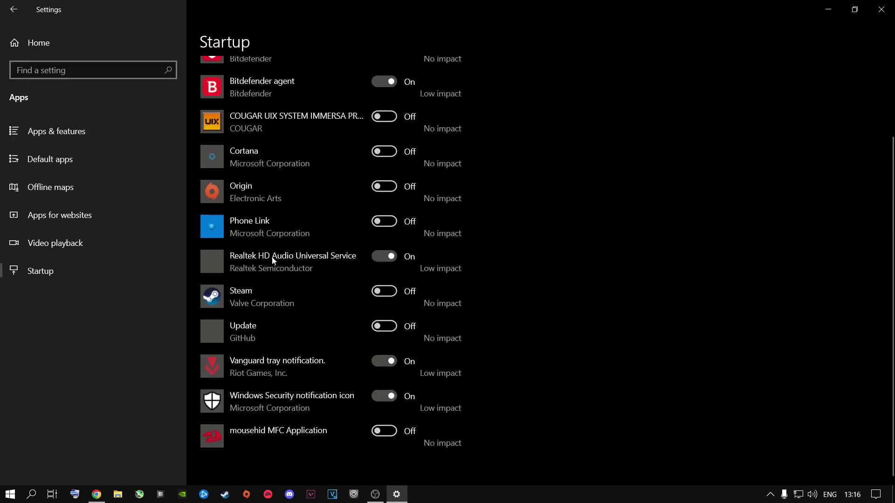
scroll(291, 261, "up", 2)
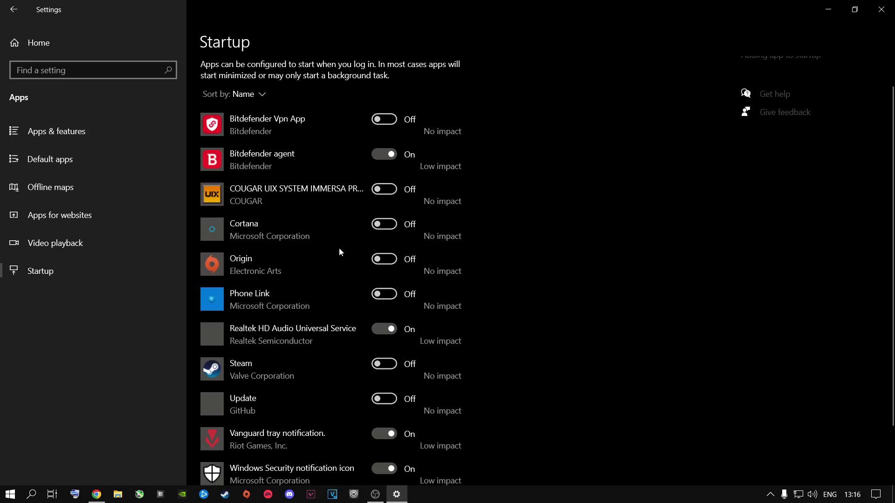
scroll(363, 268, "down", 2)
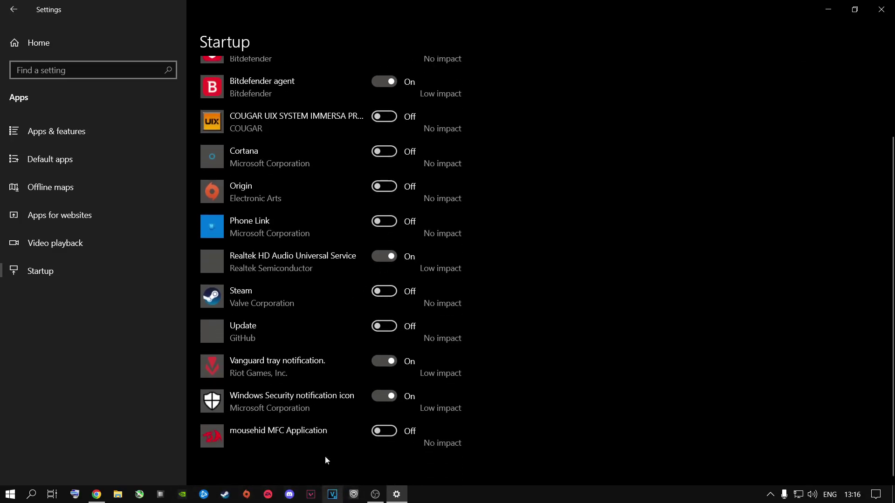
scroll(534, 310, "up", 3)
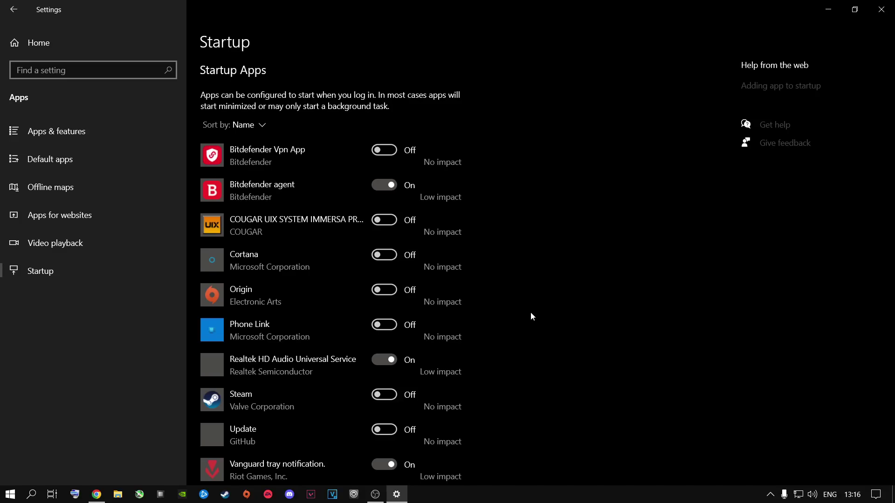
scroll(433, 324, "down", 3)
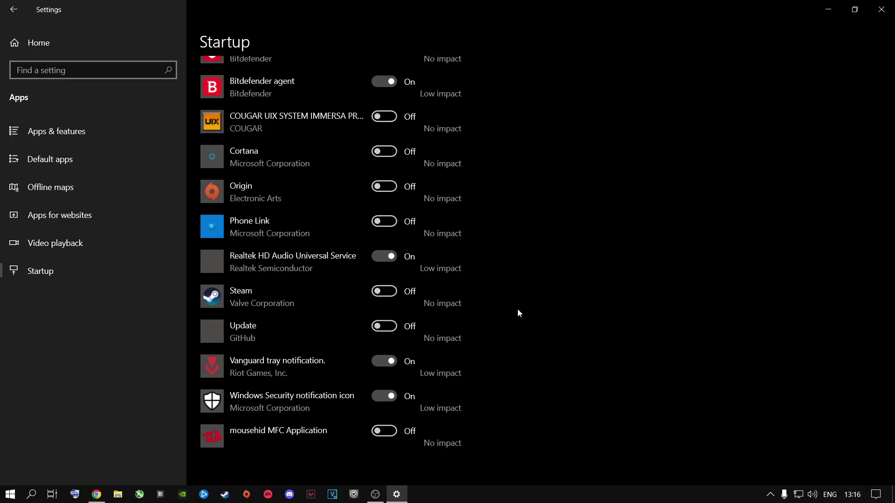
scroll(516, 310, "up", 3)
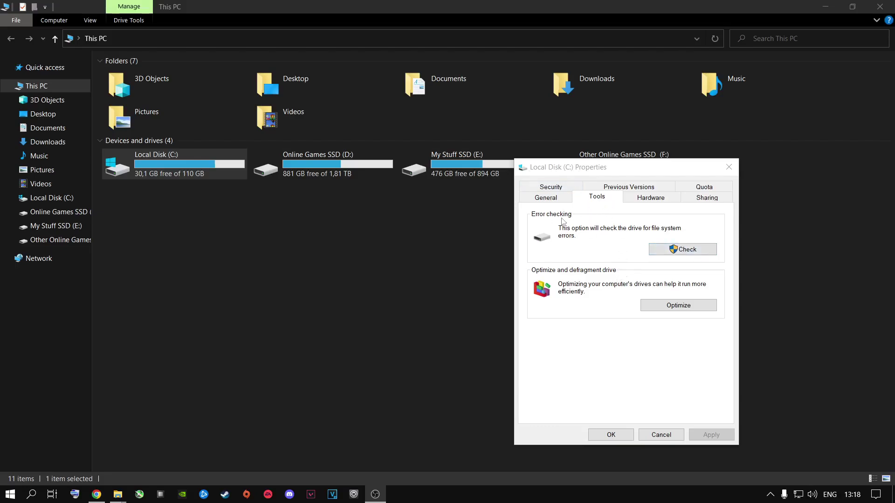
Scan Local Disk (C:) for file system errors and close the scan result
left_click(690, 250)
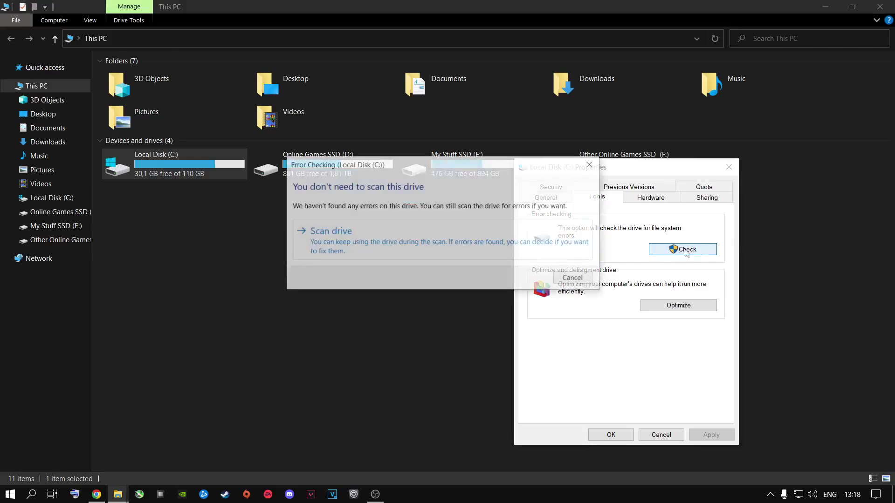
left_click(344, 240)
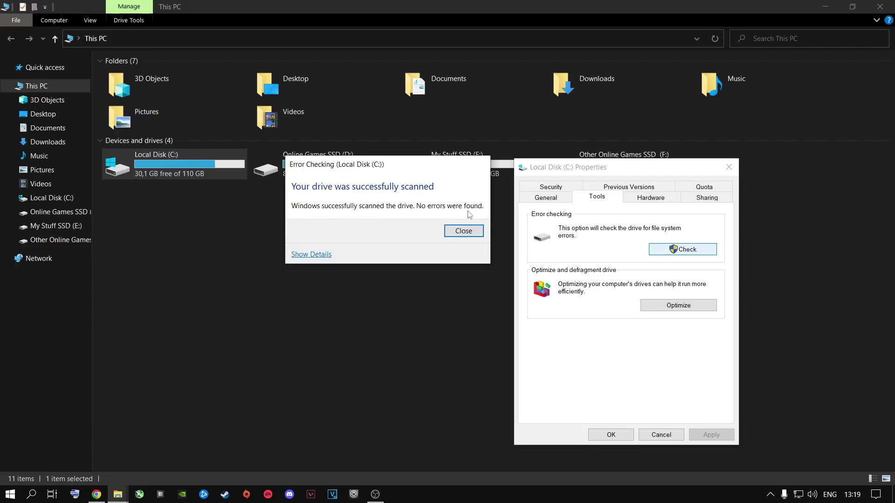
left_click(464, 231)
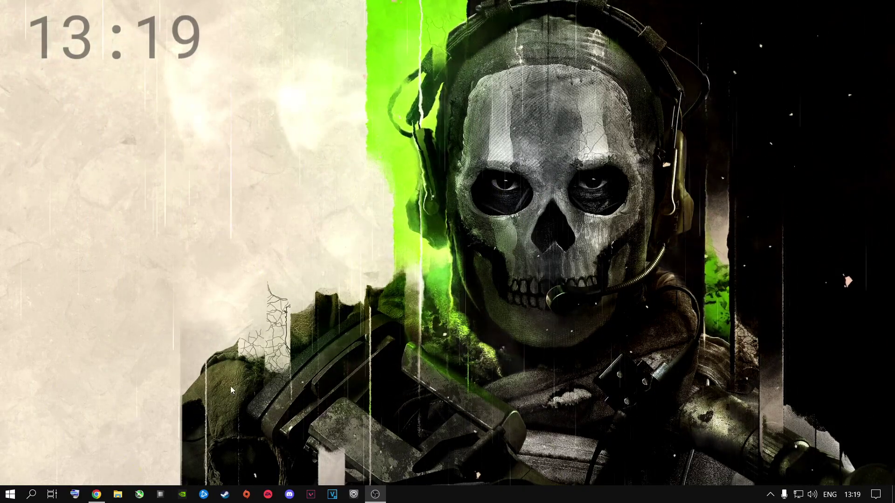
Open the user's temporary files folder by running %temp%
key("super+r")
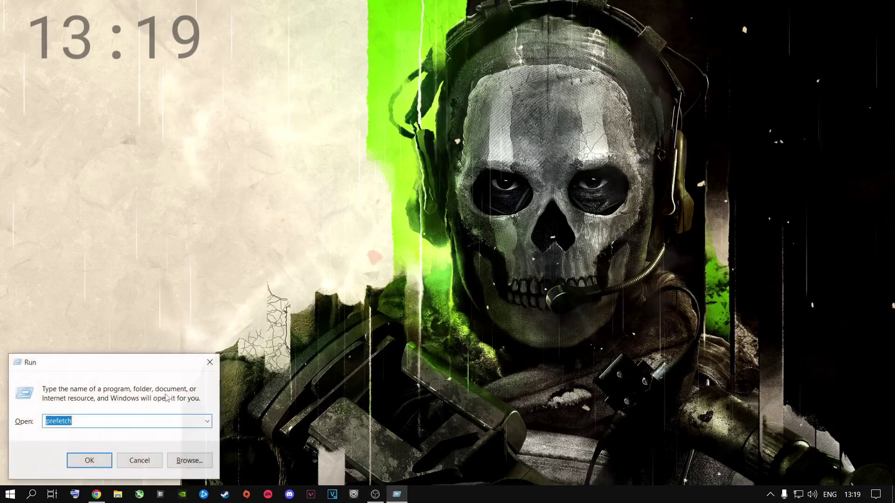
key("BackSpace")
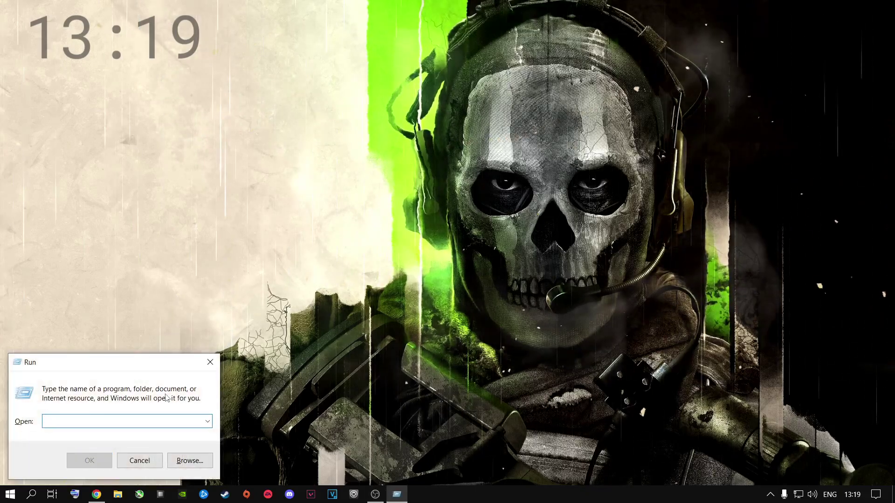
type("%")
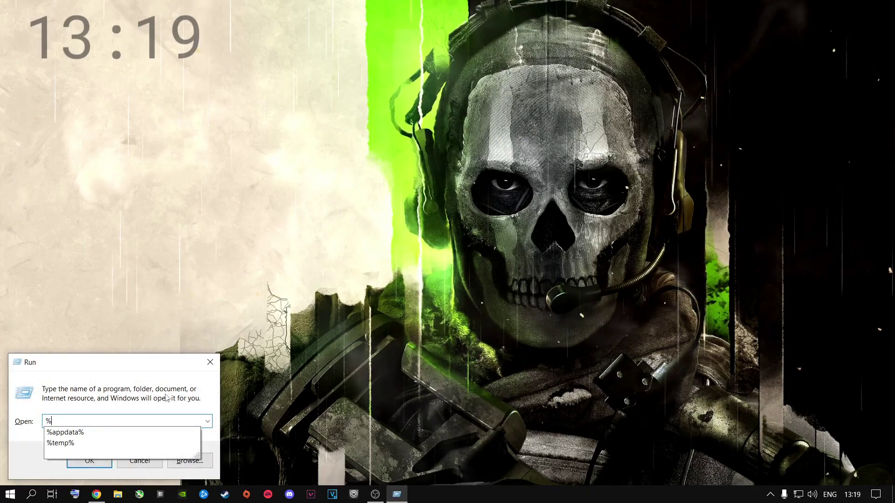
type("temp%")
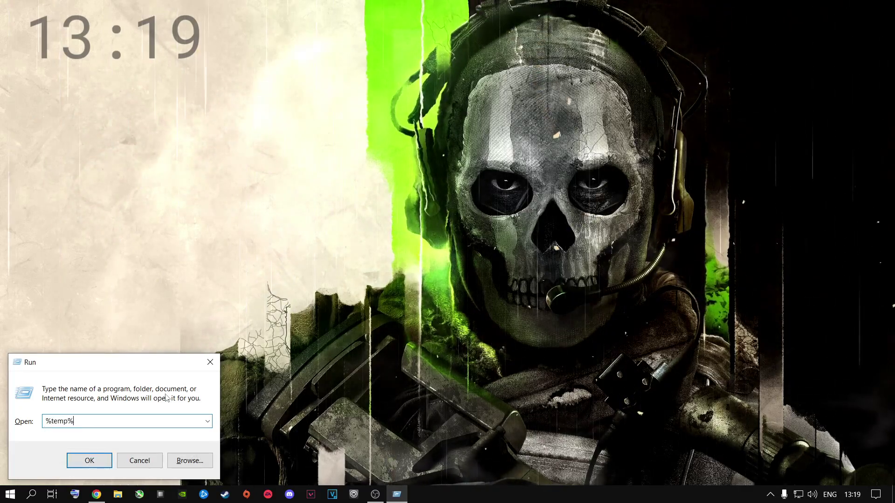
key("Return")
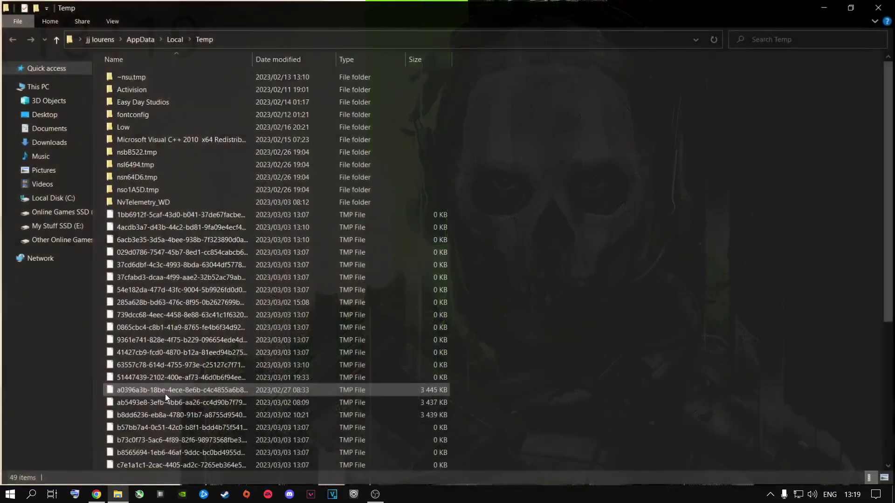
Delete everything in the user's Temp folder, skipping all files in use, and close the folder
left_click(137, 91)
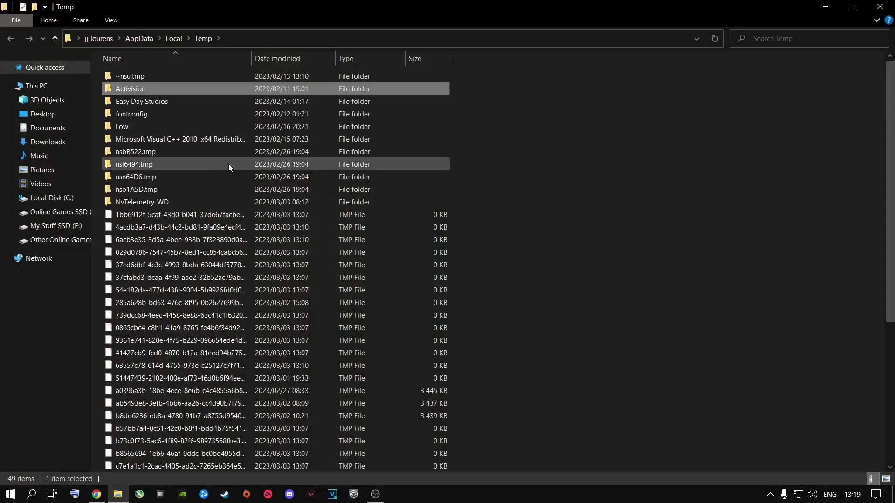
key("ctrl+a")
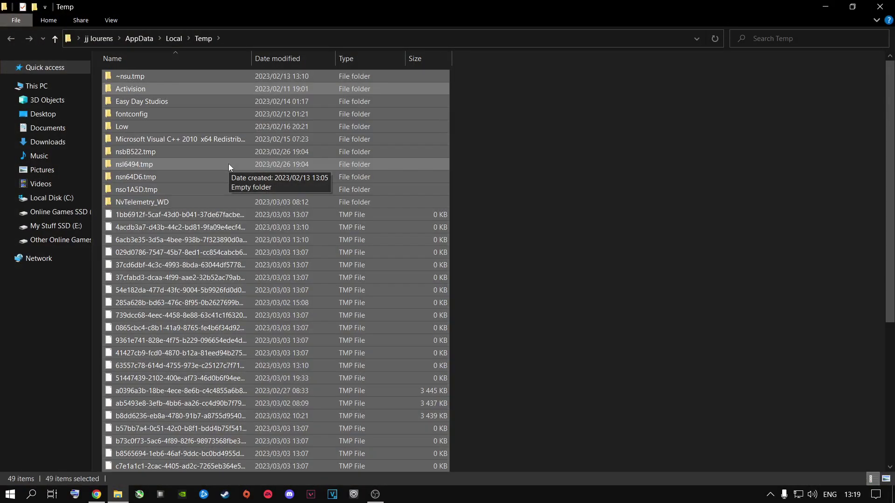
right_click(141, 89)
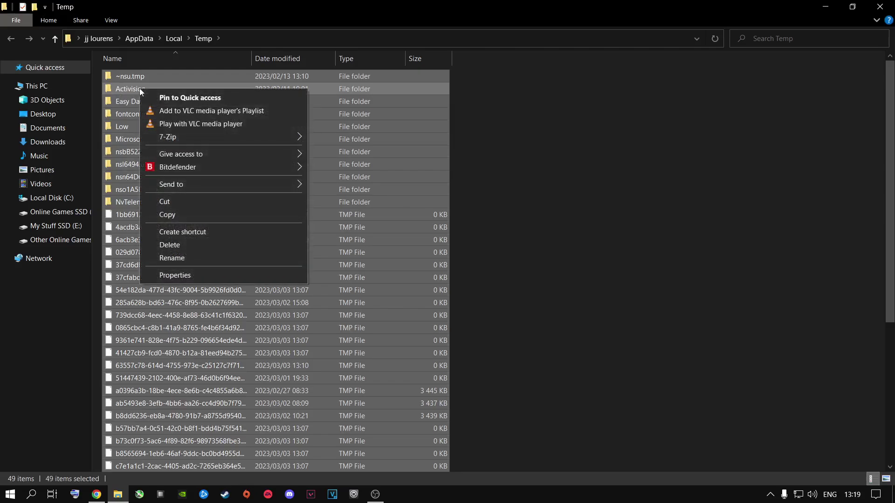
key("Delete")
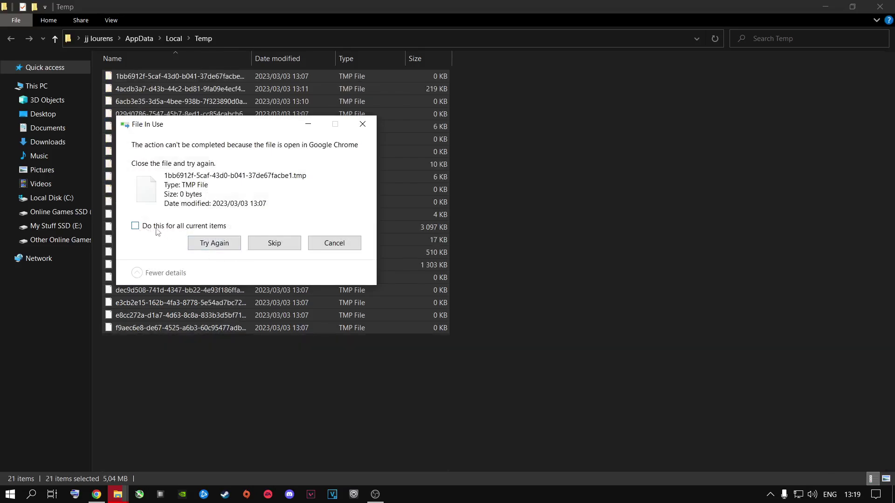
left_click(191, 242)
left_click(144, 229)
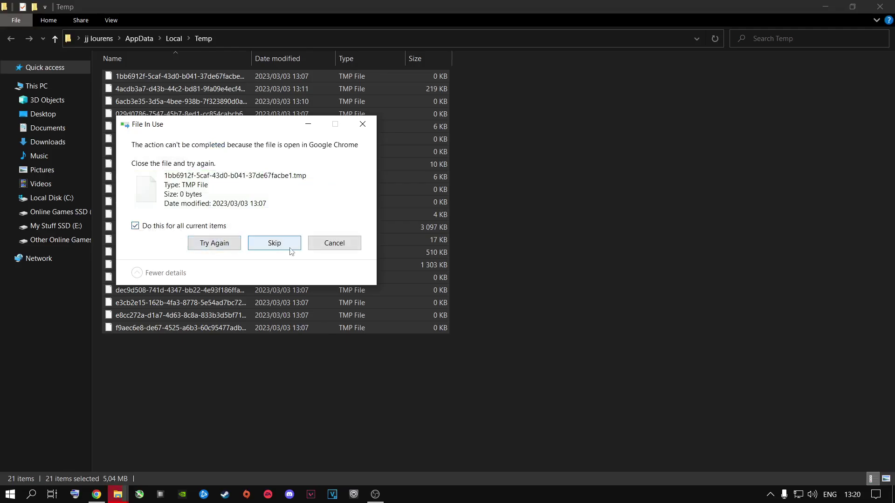
left_click(274, 243)
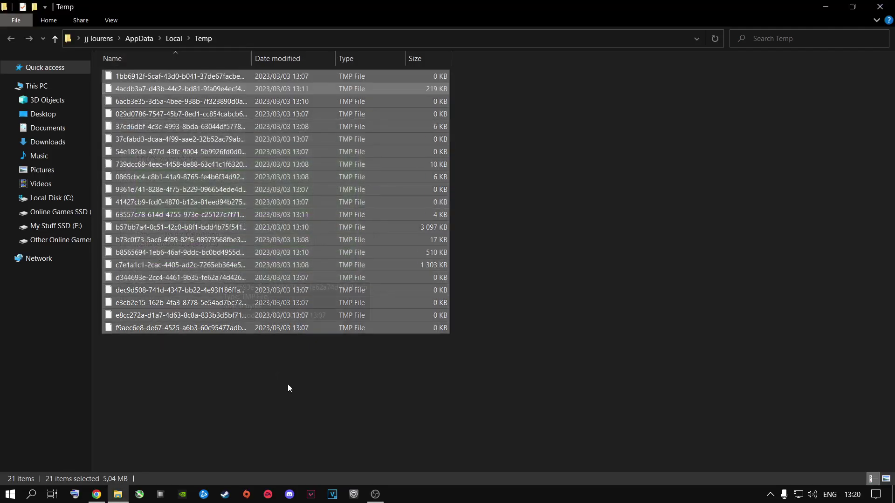
key("alt+F4")
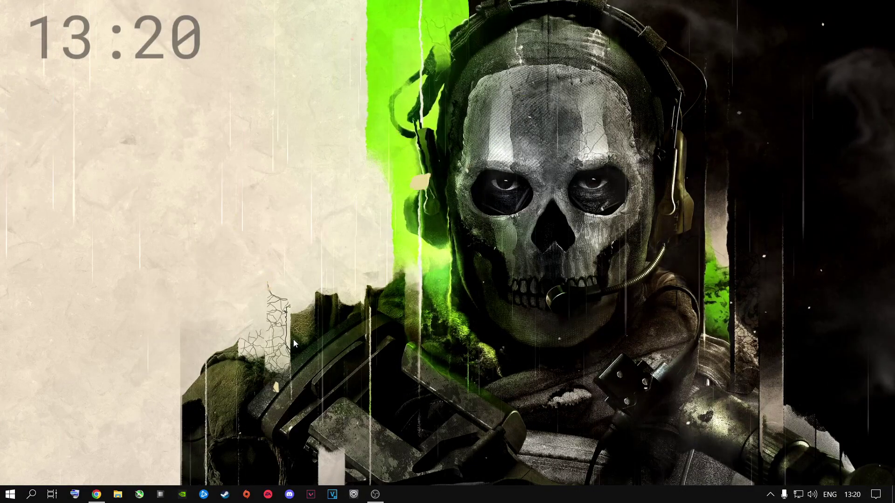
Open the Windows Temp folder on Local Disk (C:) by running temp
key("super+r")
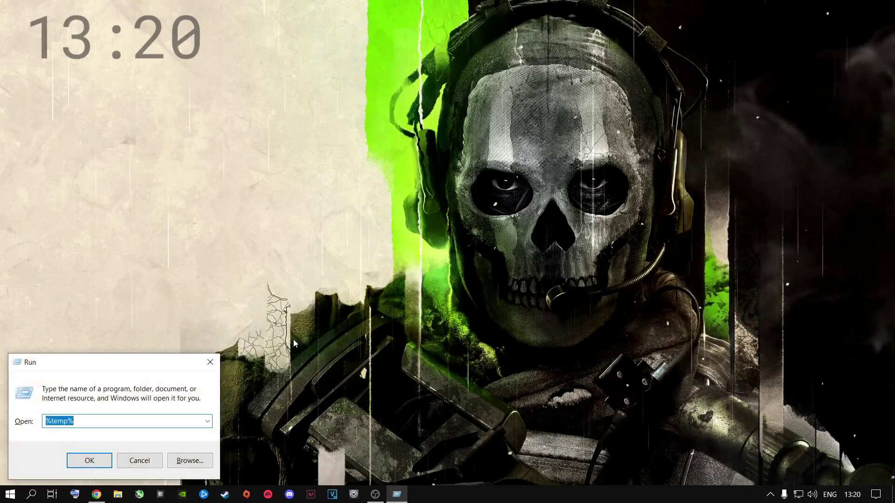
key("BackSpace")
type("temp")
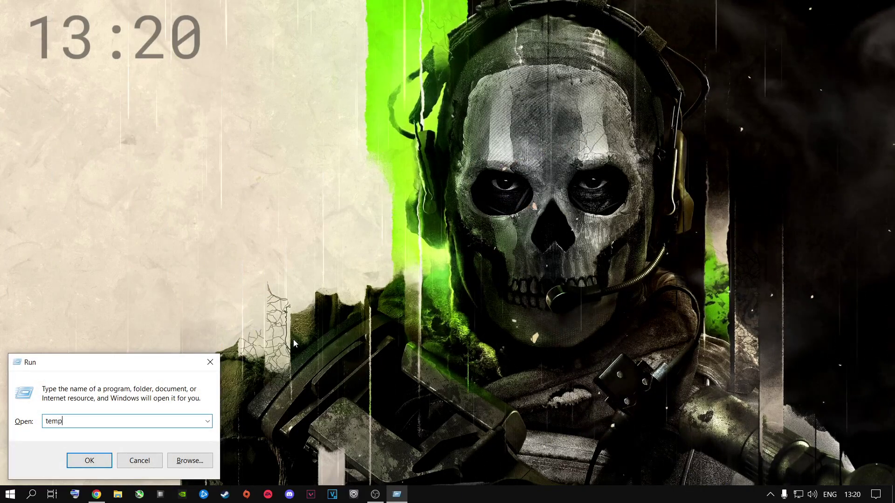
key("Return")
Delete everything in the Windows Temp folder, cancel the deletion of the folder that requires SYSTEM permission, and close the window
left_click(147, 80)
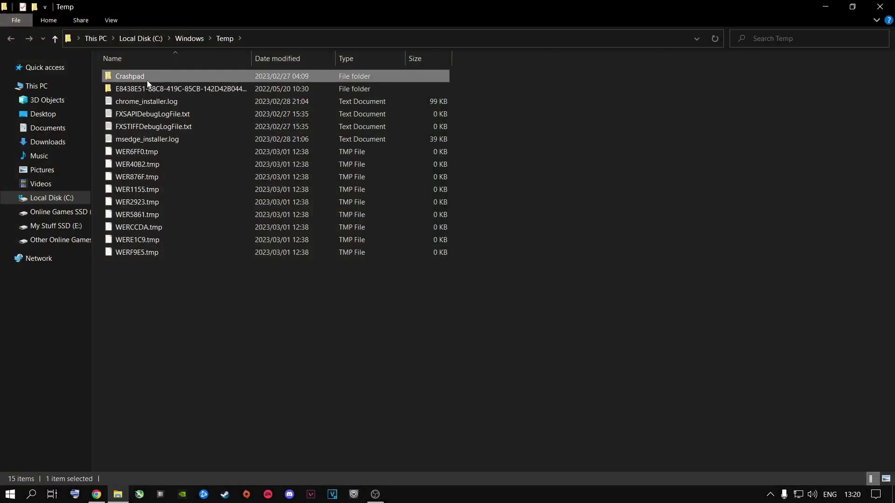
key("ctrl+a")
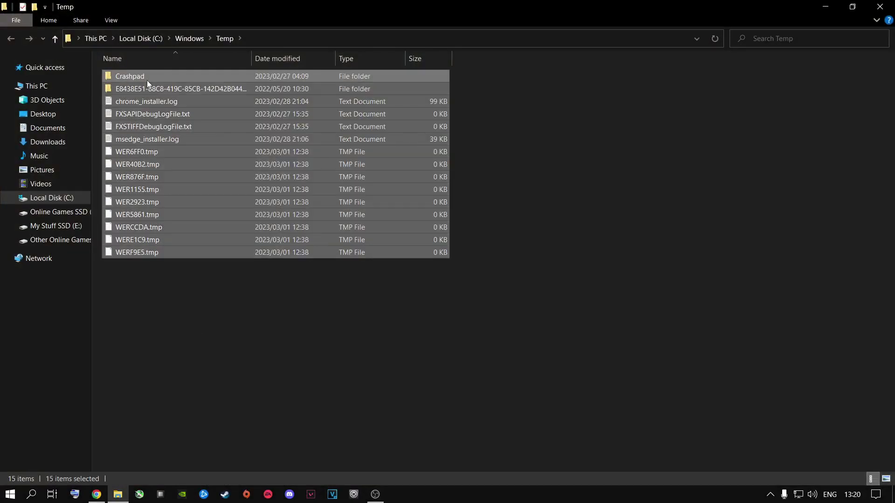
key("Delete")
left_click(396, 215)
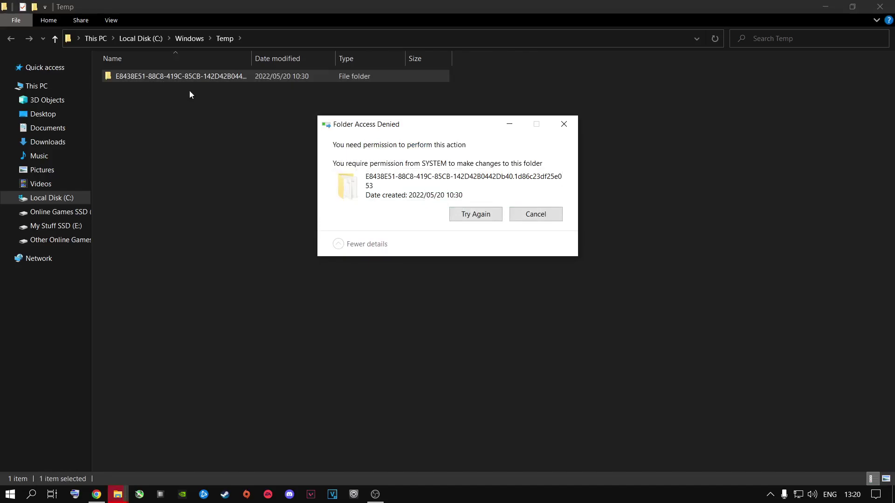
left_click(530, 217)
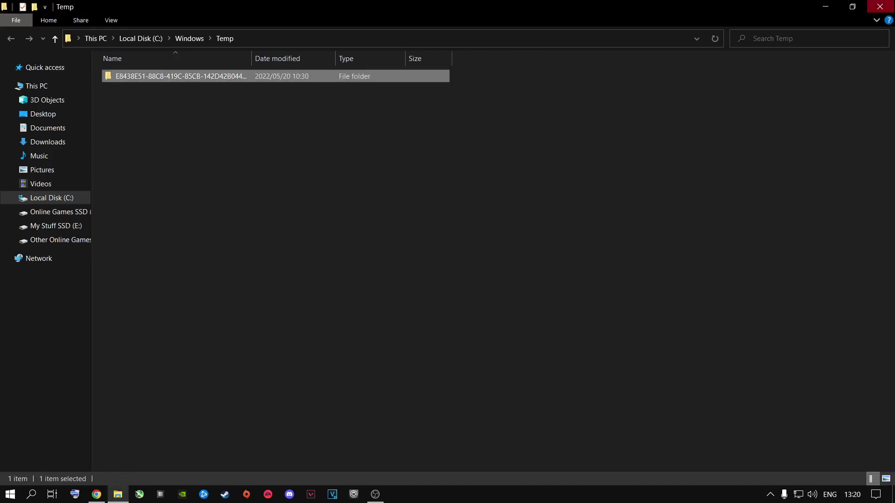
left_click(879, 6)
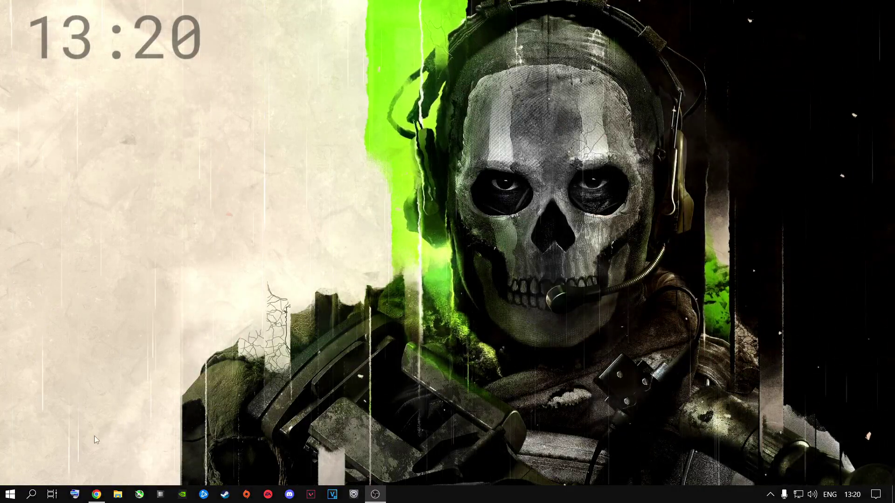
Open the Windows Prefetch folder by running prefetch and grant permanent access to it
key("super+r")
key("BackSpace")
type("pr")
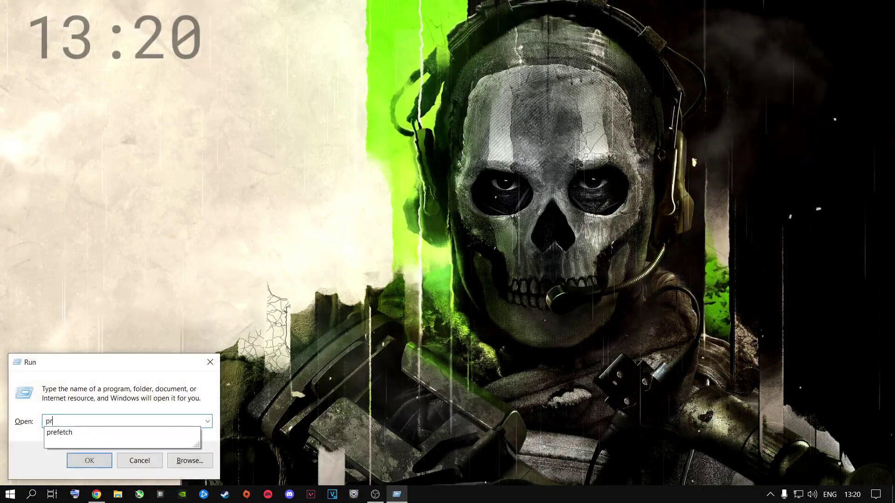
type("efetch")
key("Return")
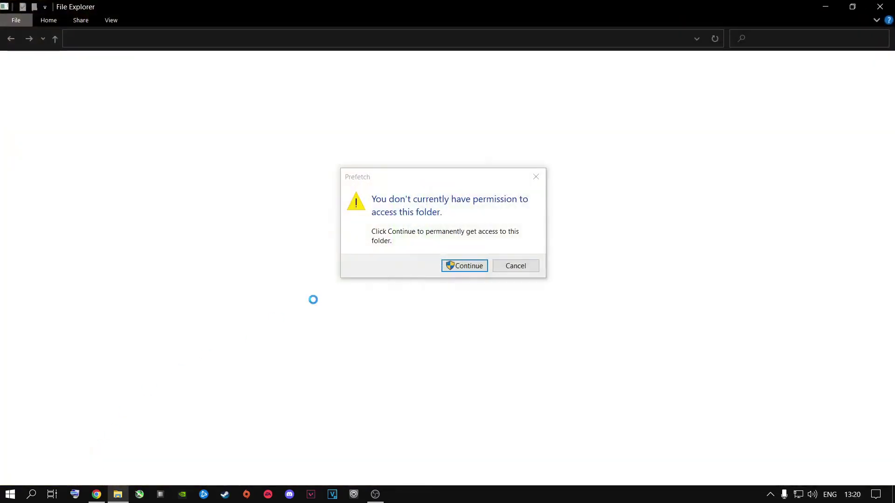
left_click(460, 266)
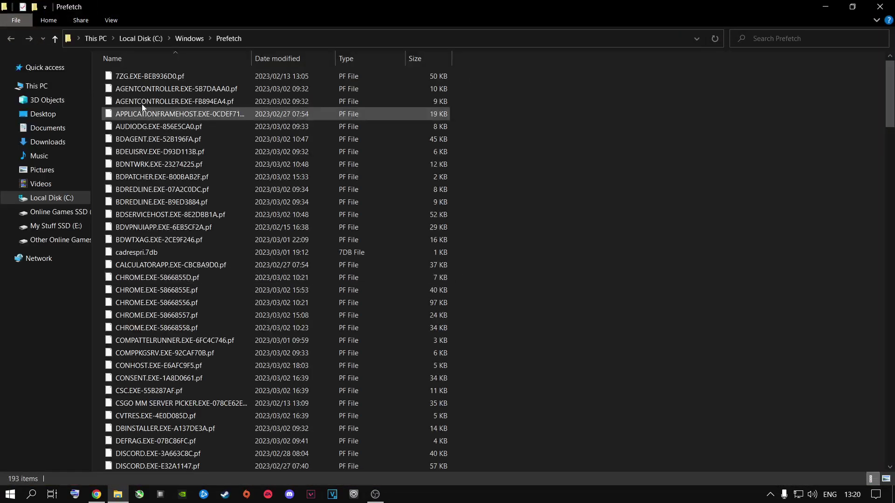
Delete all files in the Prefetch folder and close the folder
left_click(141, 78)
key("ctrl+a")
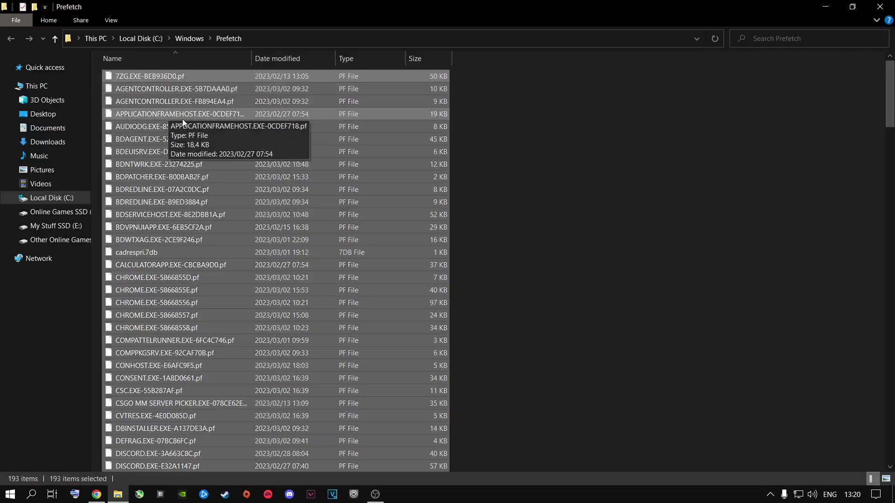
key("Delete")
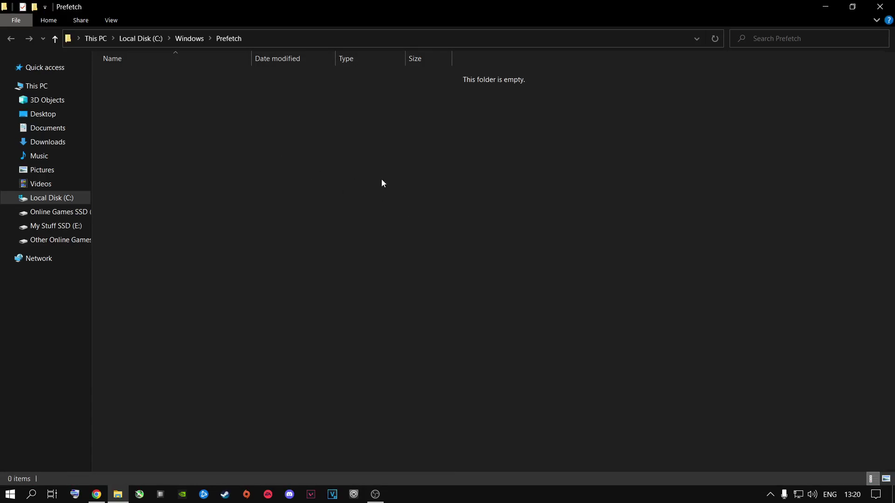
left_click(880, 6)
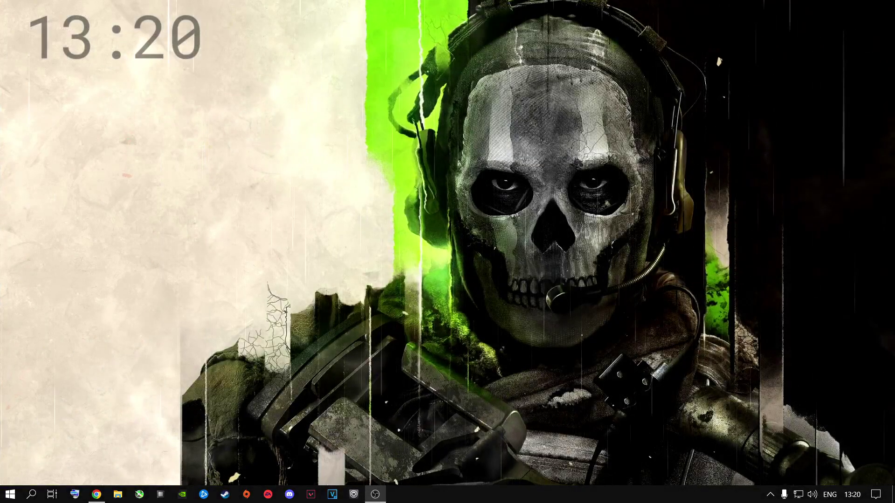
Empty the Recycle Bin on the desktop, permanently deleting all of its items
left_click_drag(661, 419, 245, 185)
right_click(241, 187)
left_click(272, 207)
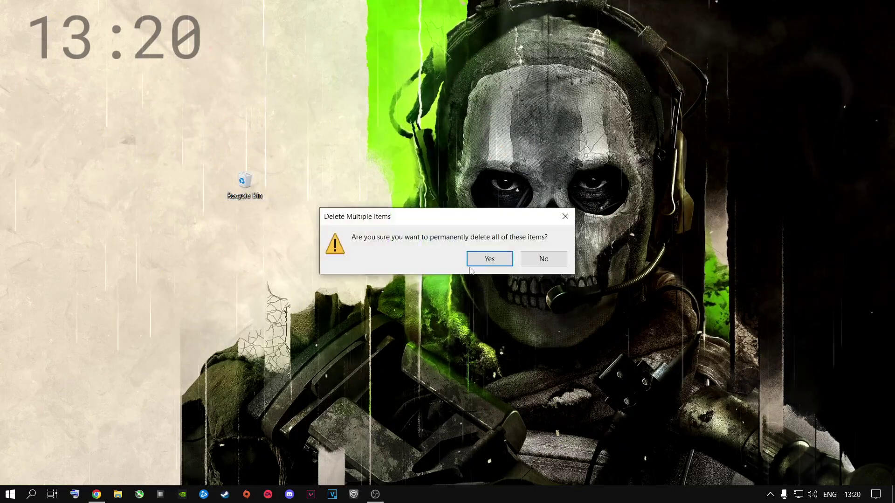
left_click(482, 262)
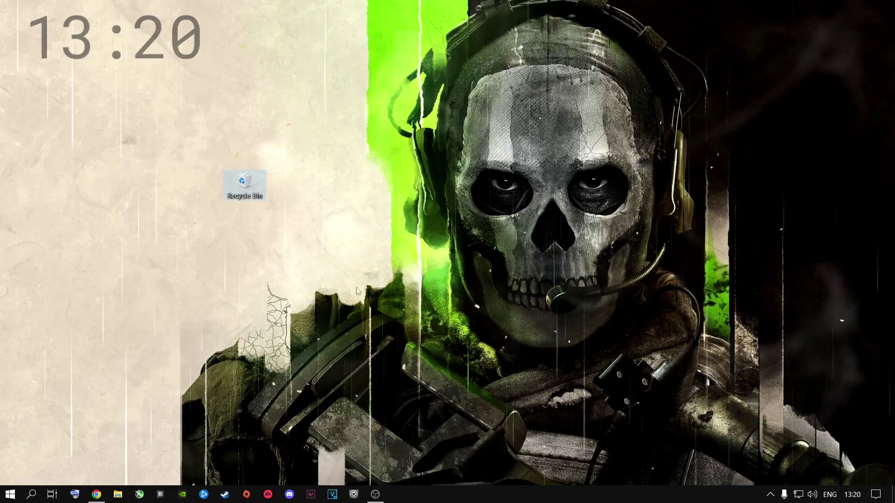
right_click(316, 200)
left_click(345, 233)
left_click_drag(261, 188, 437, 249)
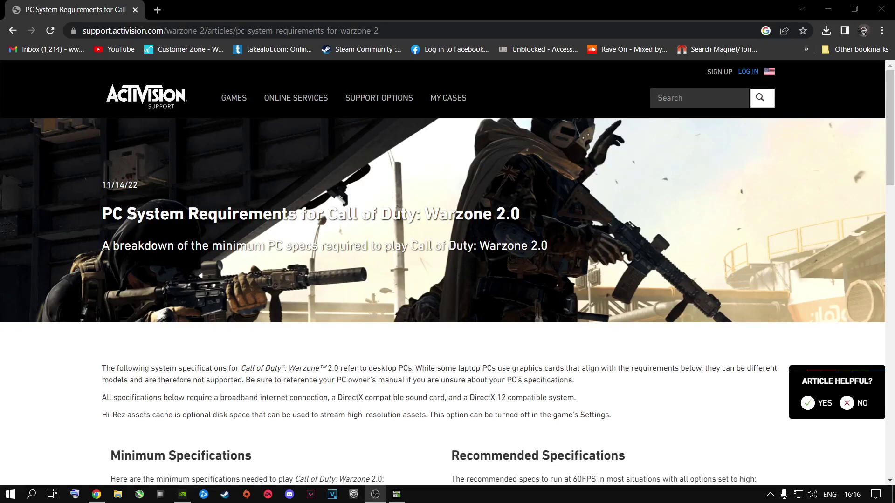
Examine the recommended video card drivers in the Warzone 2.0 requirements article and check the installed driver version in GeForce Experience
scroll(401, 270, "down", 12)
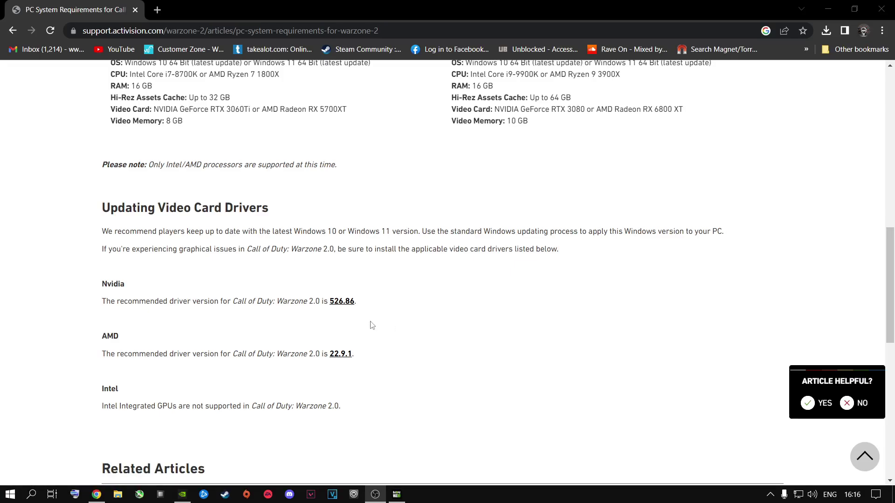
left_click(182, 494)
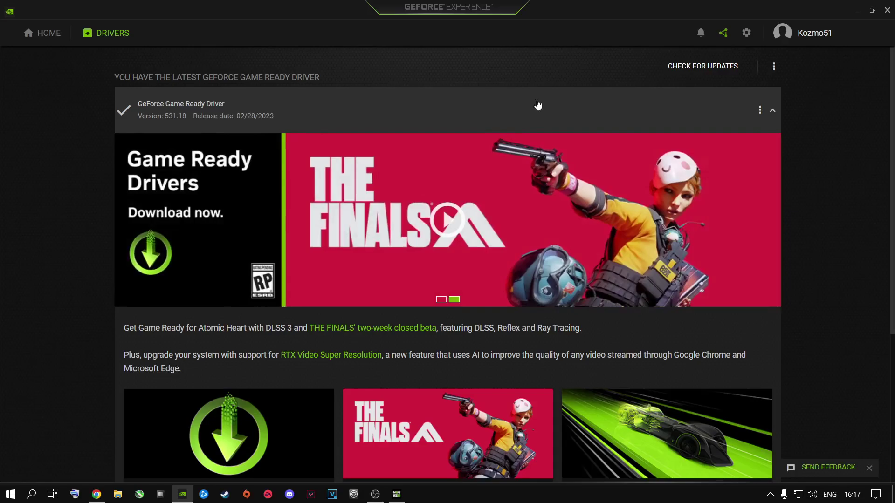
left_click(857, 11)
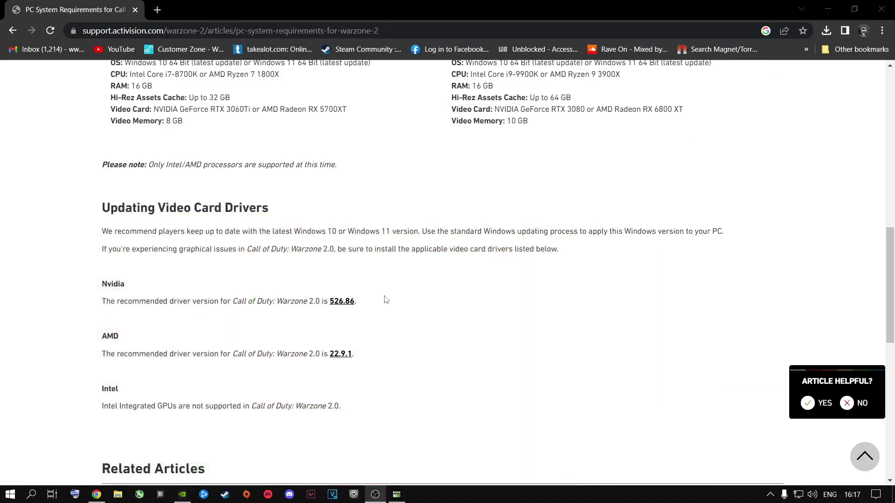
View the linked download pages for Nvidia driver 526.86 and AMD driver 22.9.1, closing each page after viewing
left_click(339, 306)
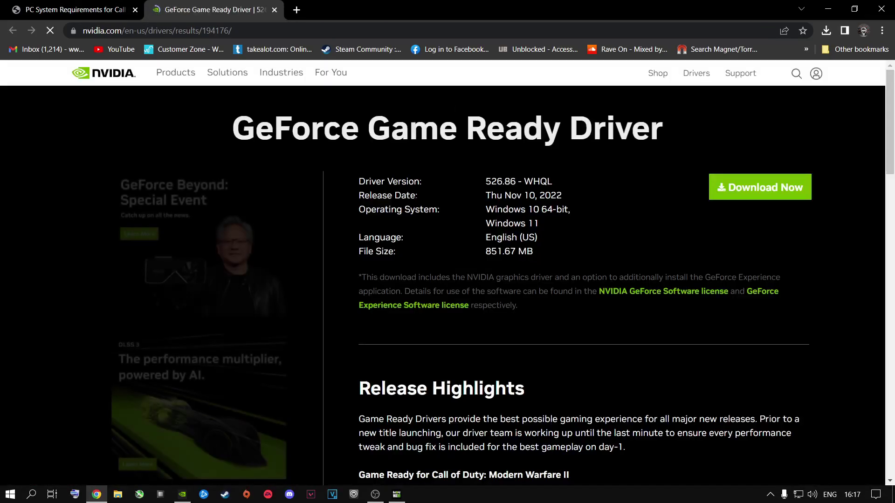
left_click(274, 10)
left_click(341, 354)
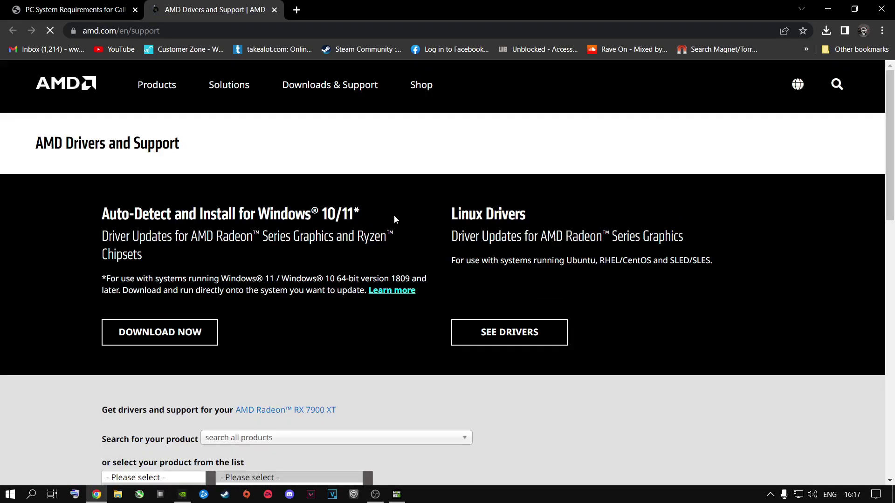
left_click(275, 10)
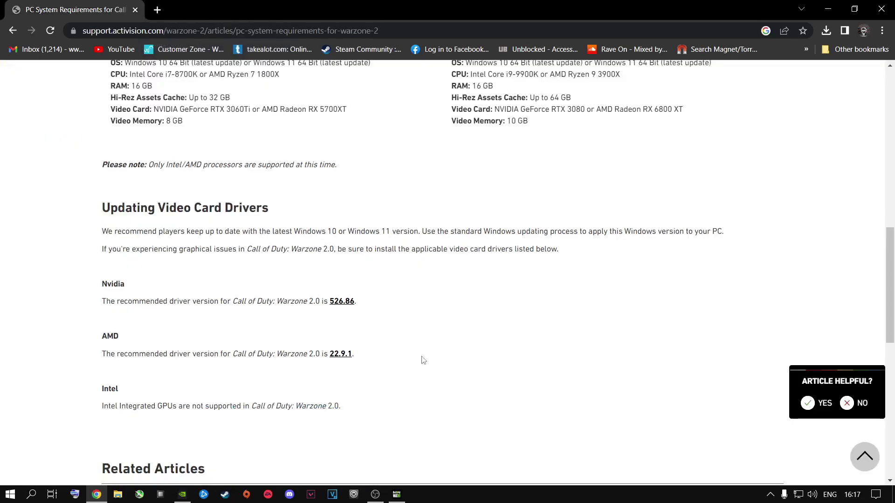